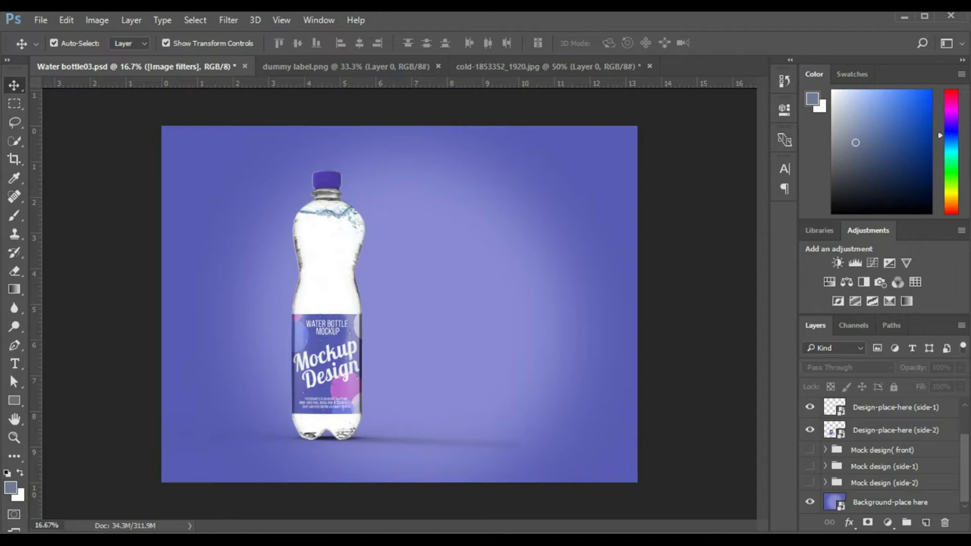
Show the front, side-1 and side-2 Mock design groups so that all three bottles are visible.
click(809, 483)
click(809, 450)
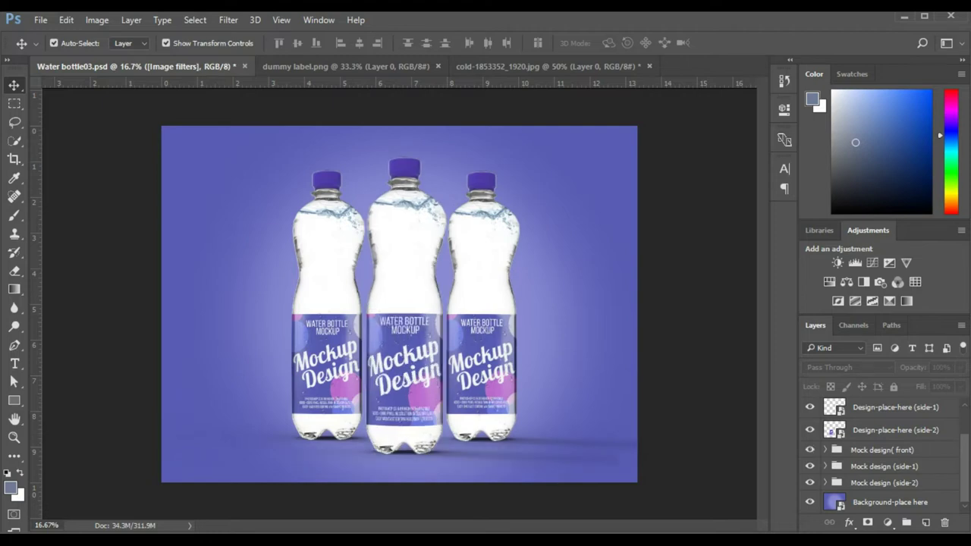
Open the Design-place-here (front) smart object, add an empty layer and delete all of its placeholder artwork.
scroll(880, 455, up, 3)
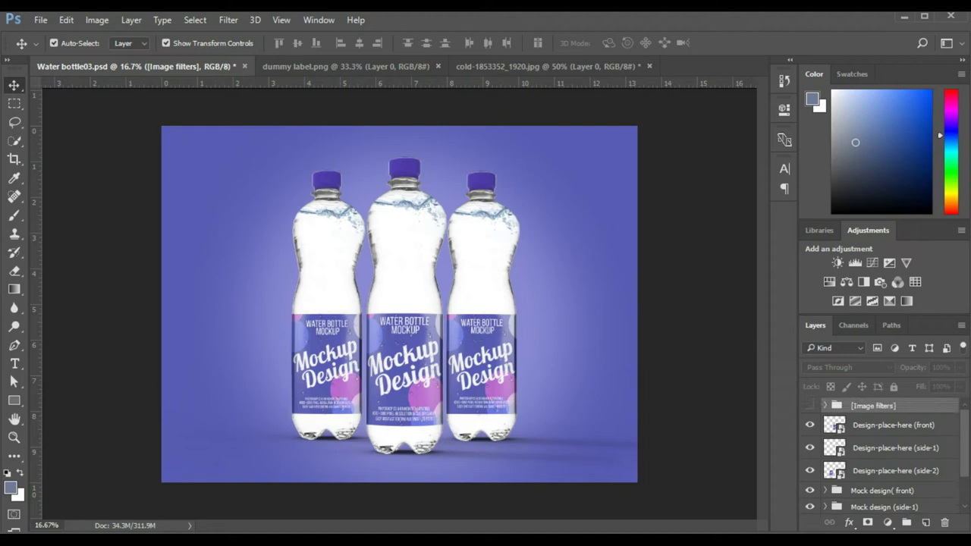
double_click(834, 424)
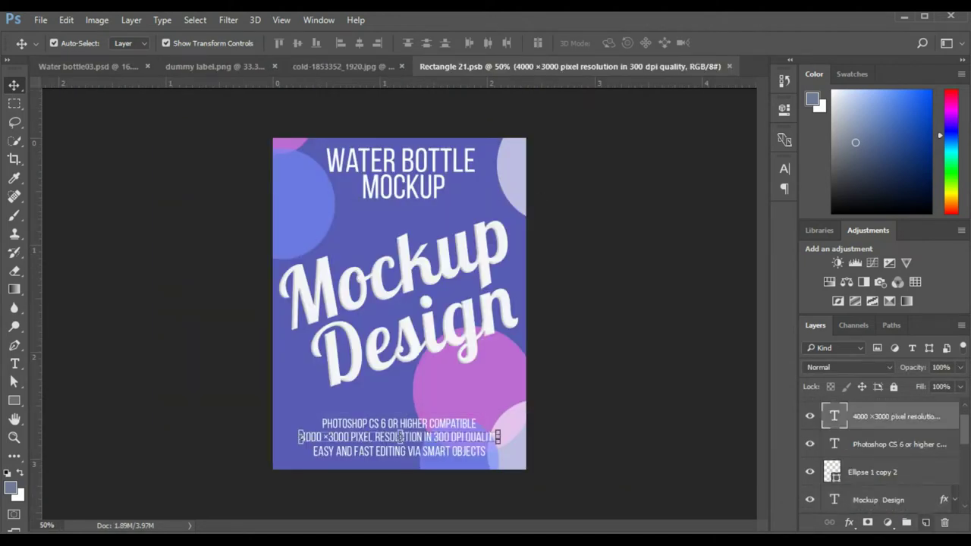
key(ctrl+shift+alt+n)
key(ctrl+alt+a)
key(Delete)
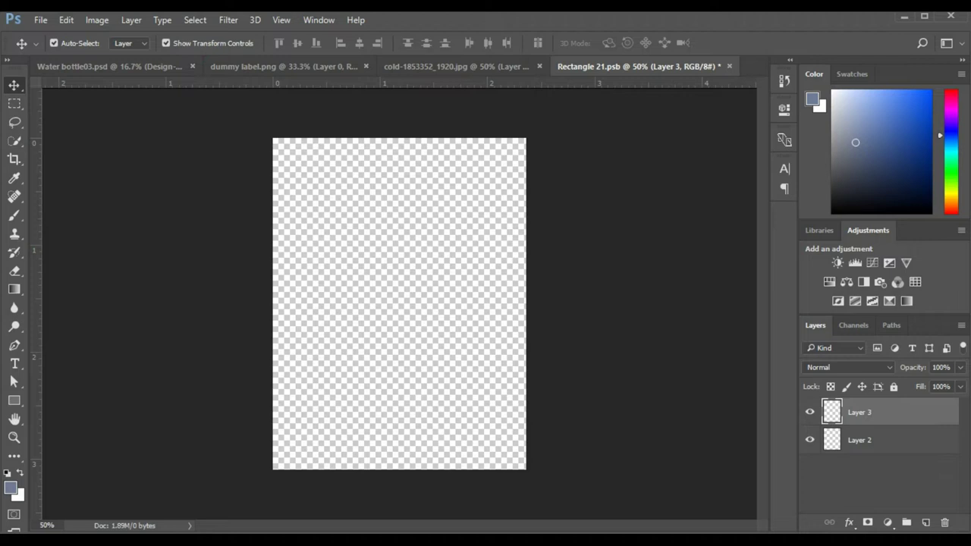
Copy the artwork from dummy label.png into the front label document and scale it to about 82%, matching the canvas height.
click(281, 66)
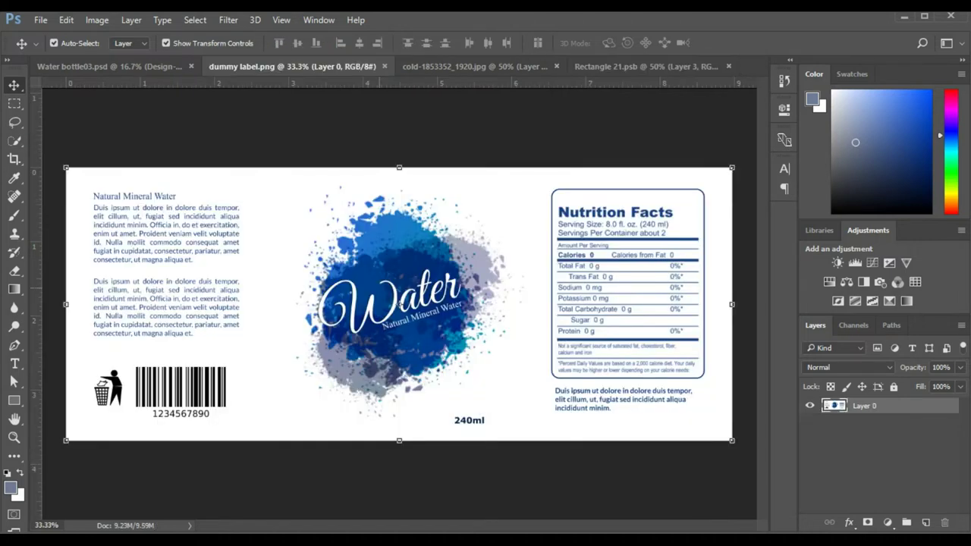
drag(400, 303, 449, 271)
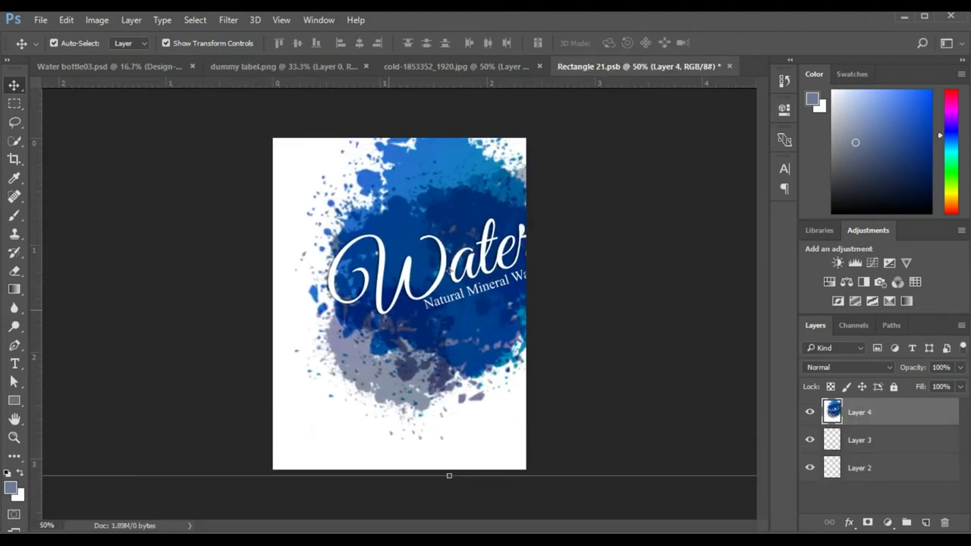
scroll(449, 270, down, 3)
drag(710, 169, 613, 208)
drag(144, 400, 151, 397)
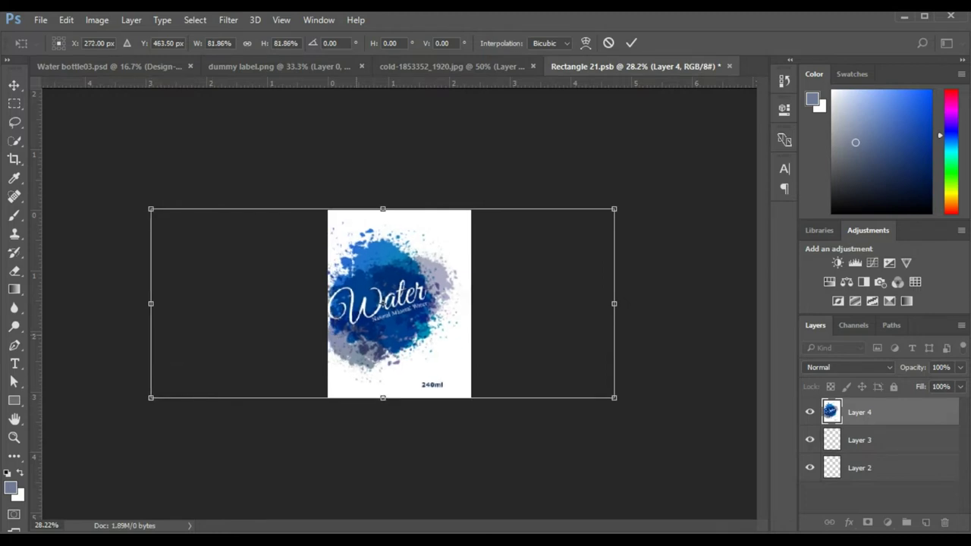
Centre the Water logo part of the label on the front canvas and apply the transformation.
drag(372, 318, 389, 318)
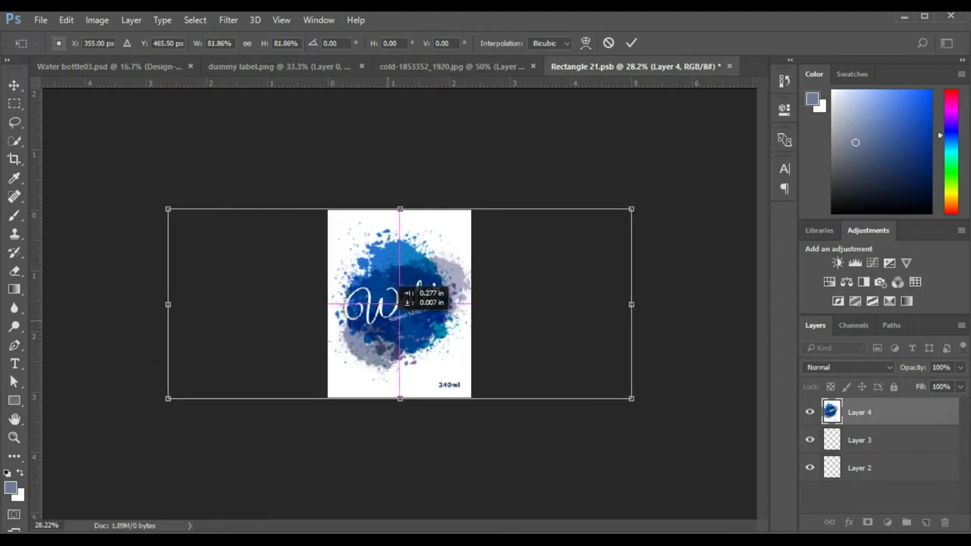
drag(397, 284, 398, 285)
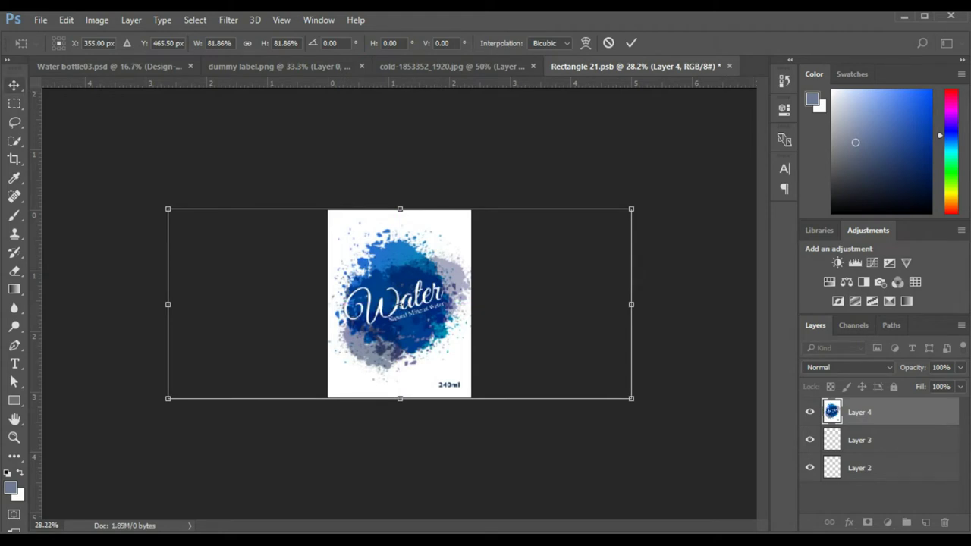
click(14, 85)
click(412, 223)
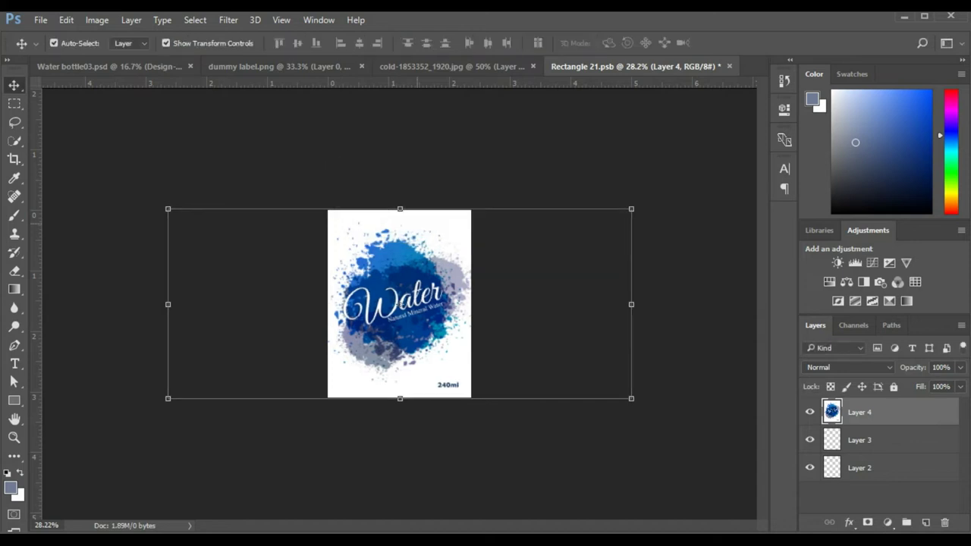
Save and close the front label document, return to Water bottle03.psd and deselect the layer.
key(ctrl+w)
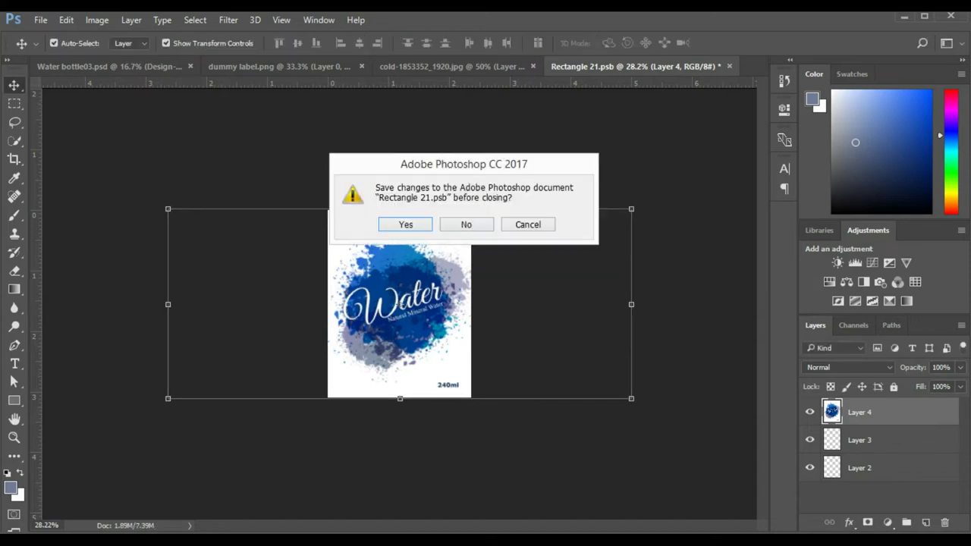
key(Return)
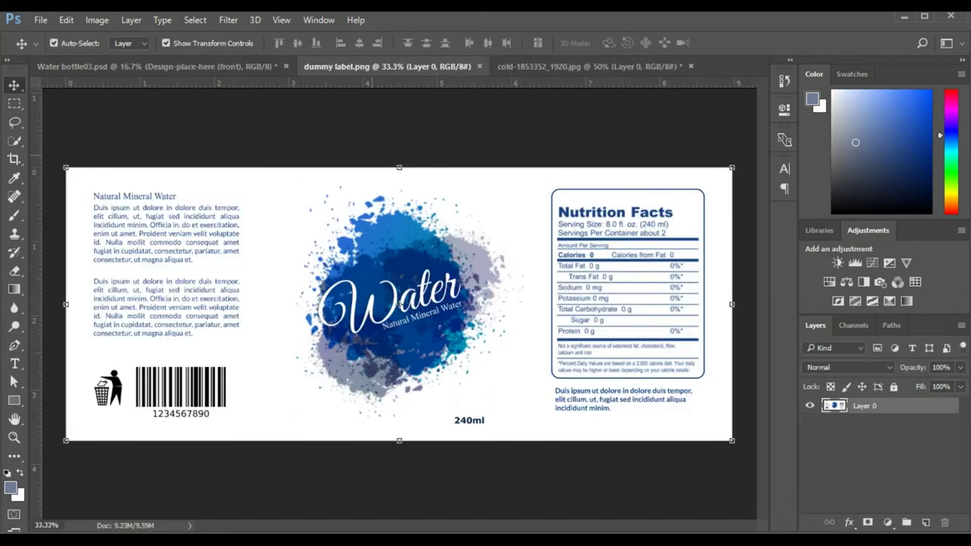
click(160, 67)
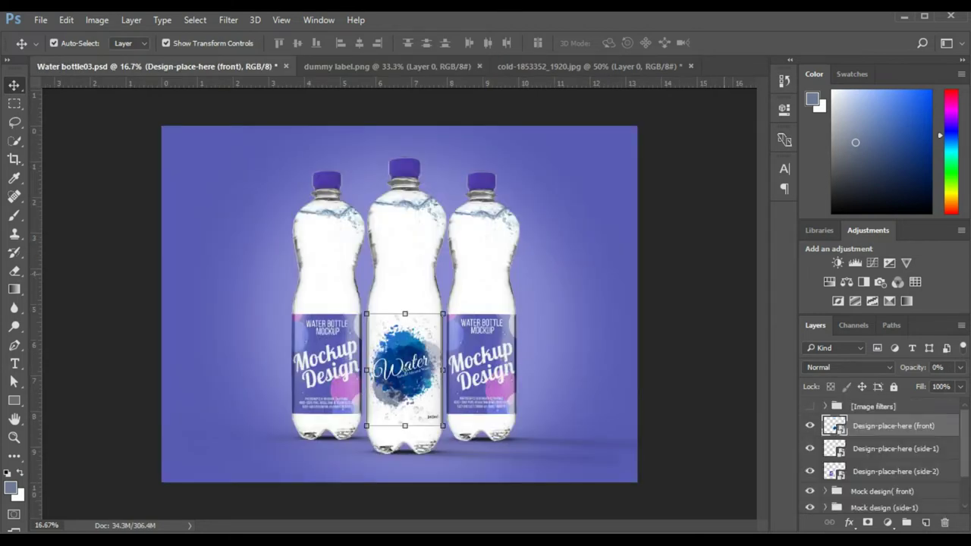
click(724, 274)
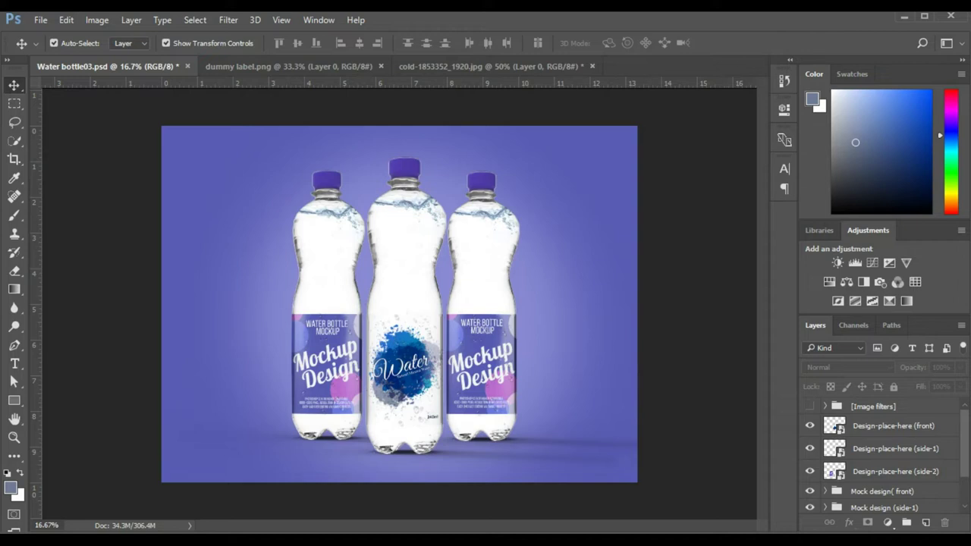
Open the Design-place-here (side-1) smart object, add an empty layer and delete all of its placeholder artwork.
double_click(834, 448)
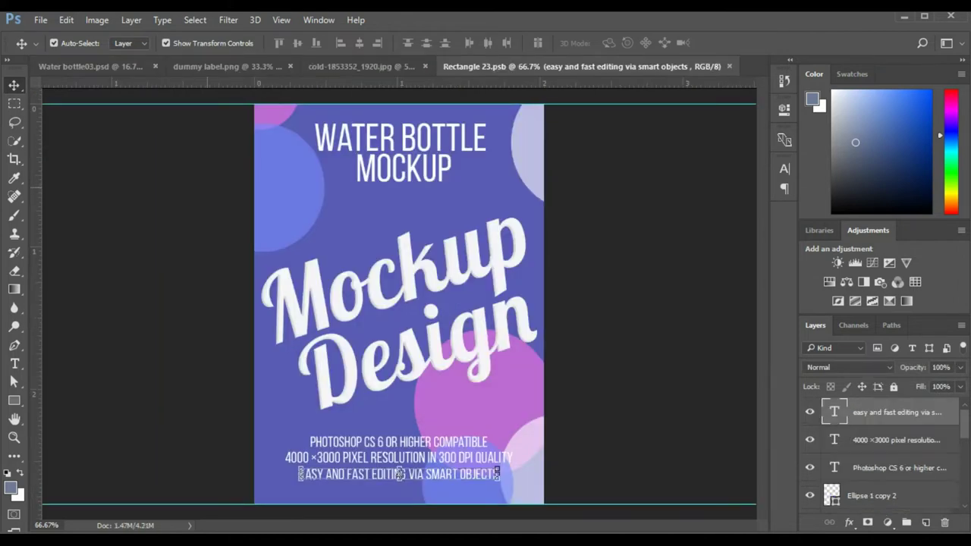
scroll(207, 187, down, 5)
drag(203, 119, 433, 388)
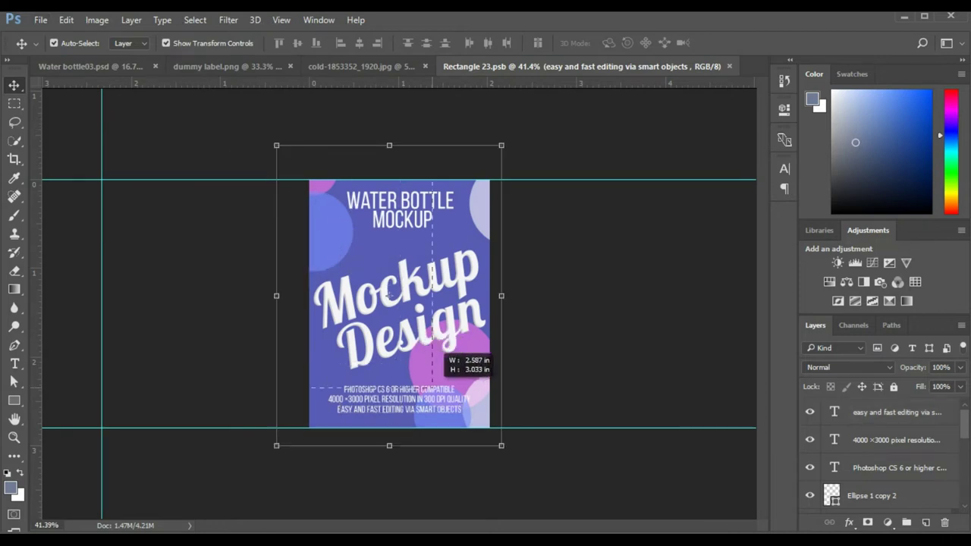
key(ctrl+alt+a)
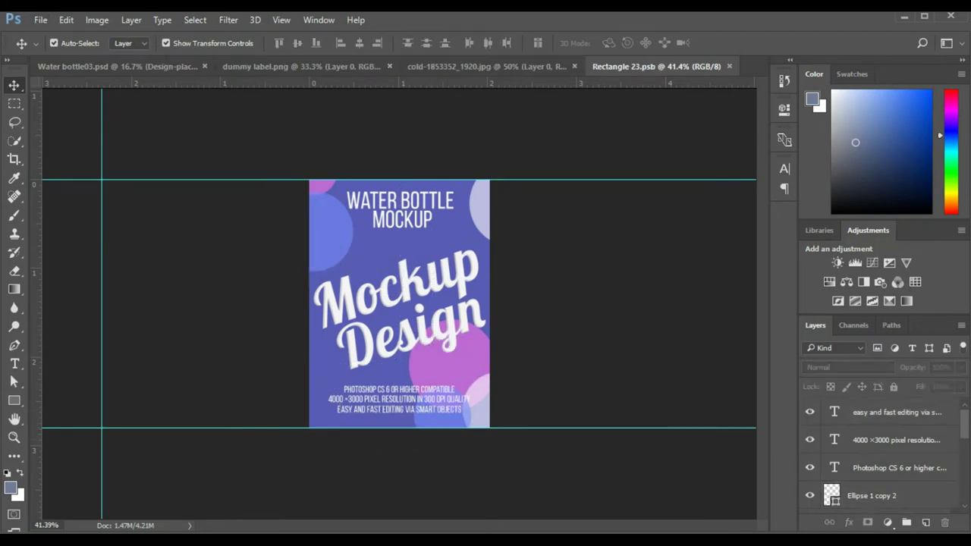
click(925, 522)
drag(225, 114, 566, 402)
key(Delete)
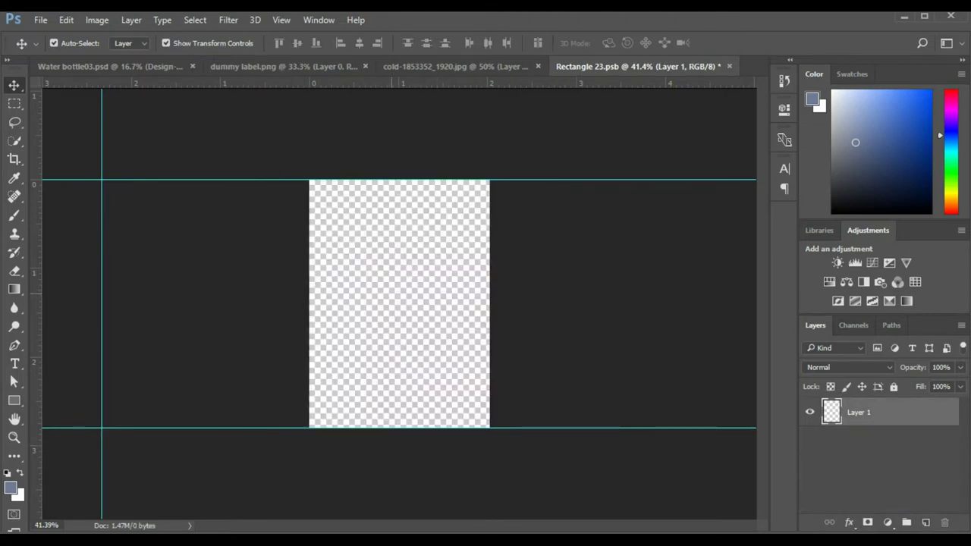
Copy the artwork from dummy label.png into the side-1 label document and scale it to about 74%, matching the canvas height.
click(284, 67)
drag(400, 303, 349, 279)
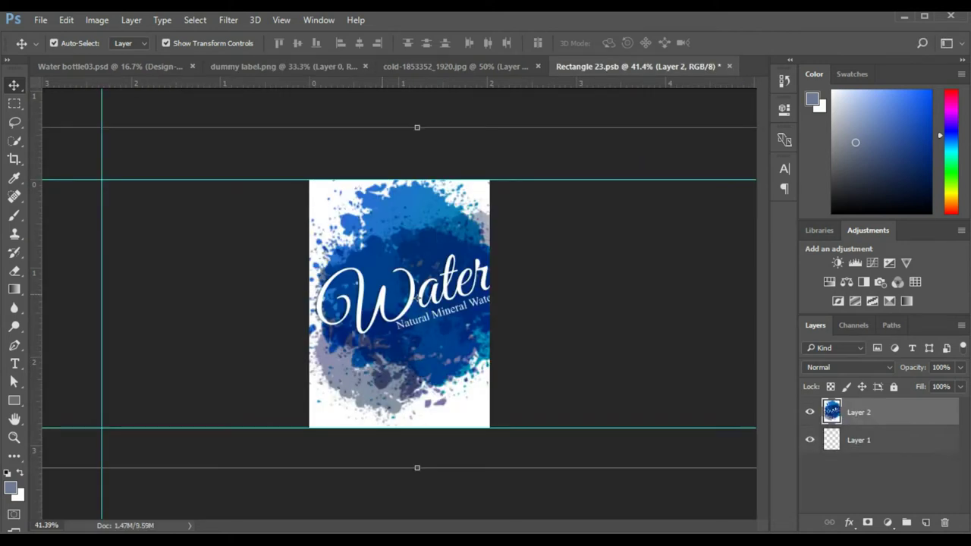
scroll(416, 299, down, 3)
drag(667, 405, 607, 379)
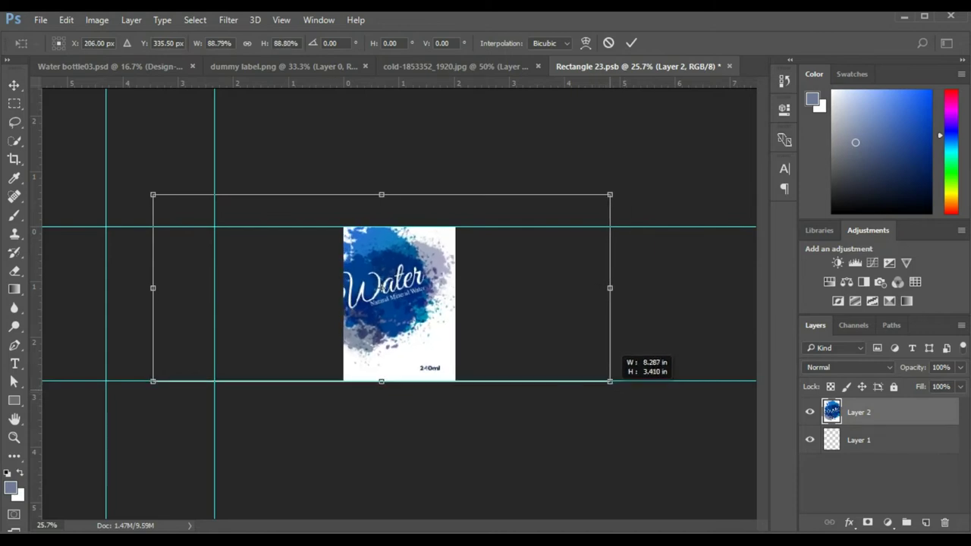
drag(605, 195, 533, 226)
Move the label so its Nutrition Facts section sits centred on the side-1 canvas, and apply the transformation.
drag(422, 256, 404, 282)
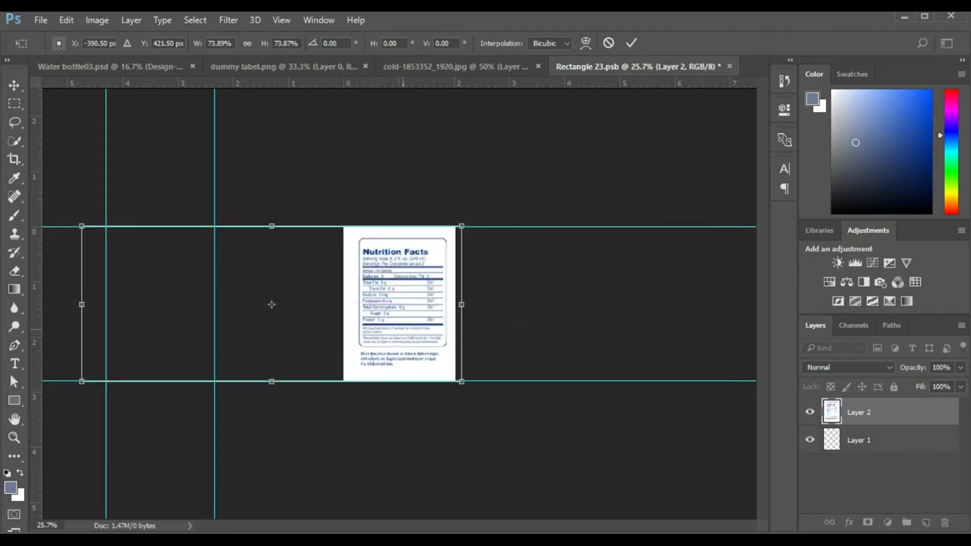
scroll(403, 319, up, 2)
drag(423, 343, 412, 344)
drag(421, 309, 429, 310)
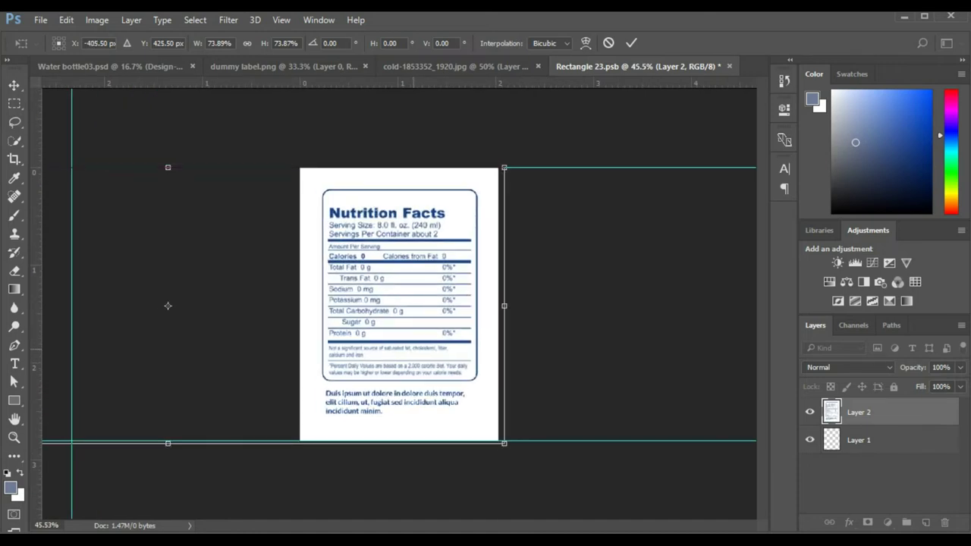
key(v)
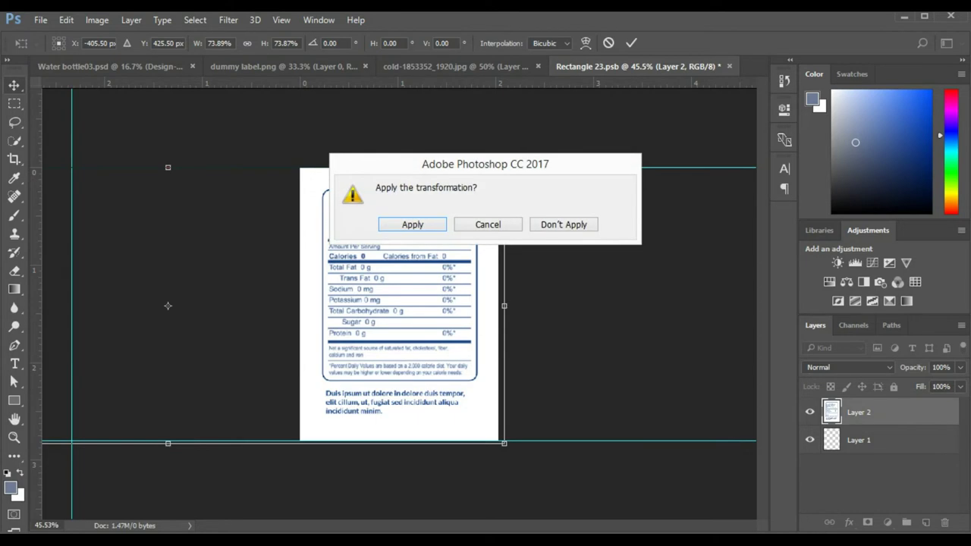
key(Return)
Save and close the side-1 label document, return to Water bottle03.psd and deselect the layer.
key(ctrl+w)
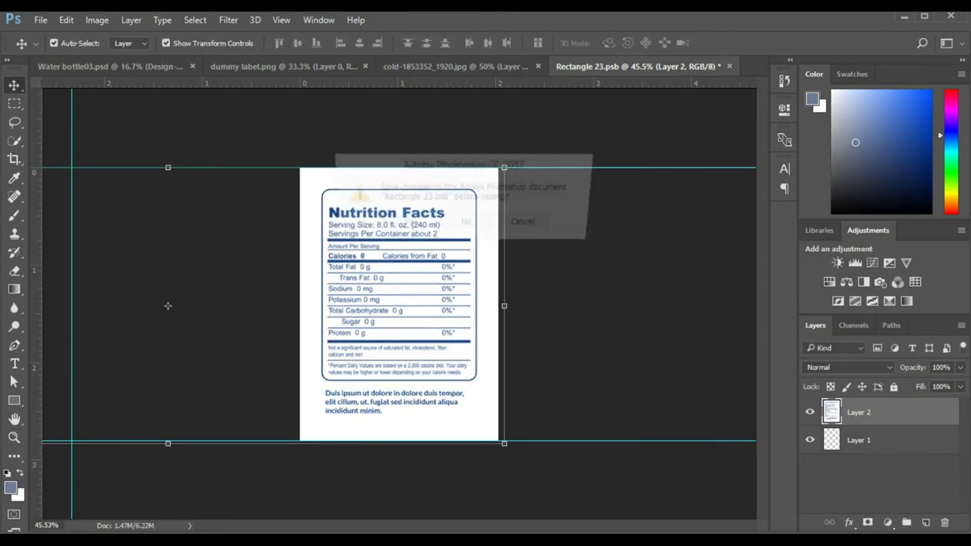
key(Return)
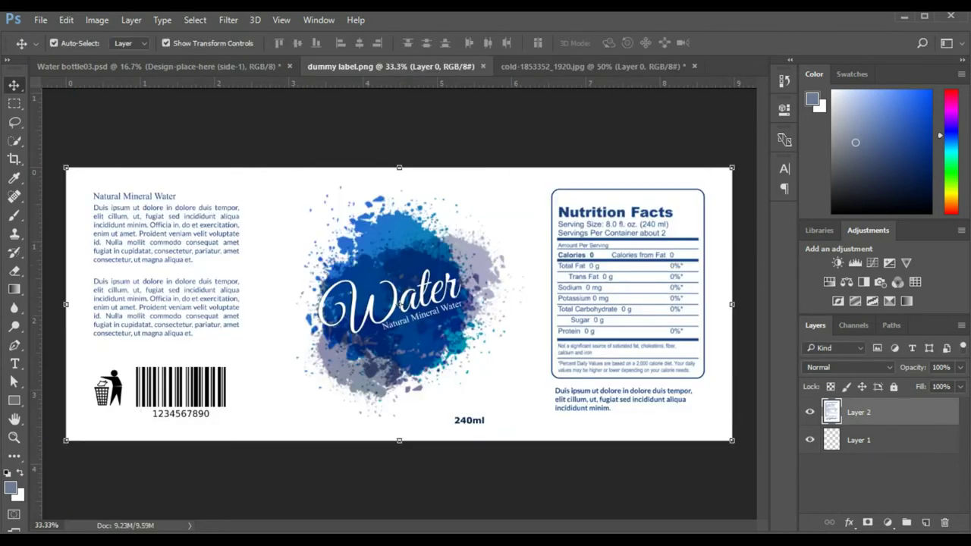
click(159, 67)
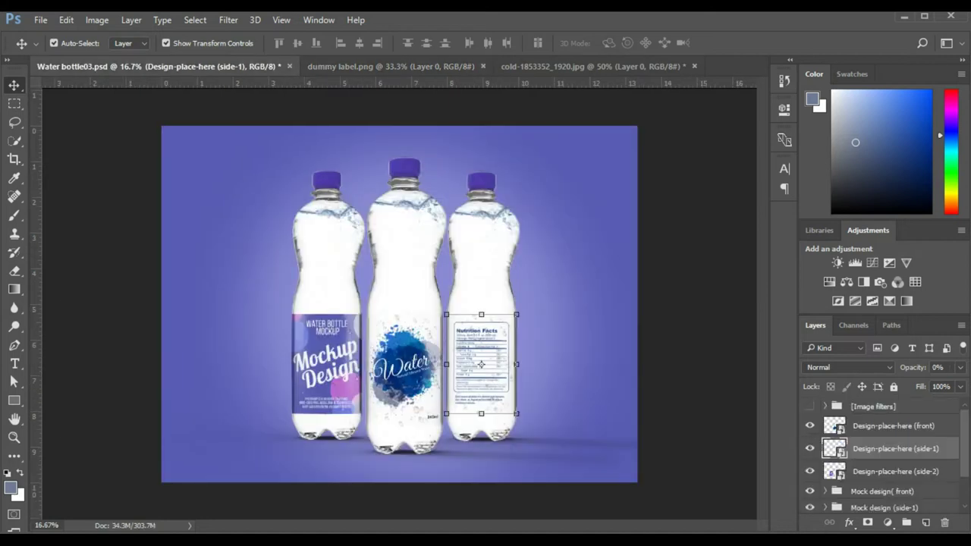
click(666, 323)
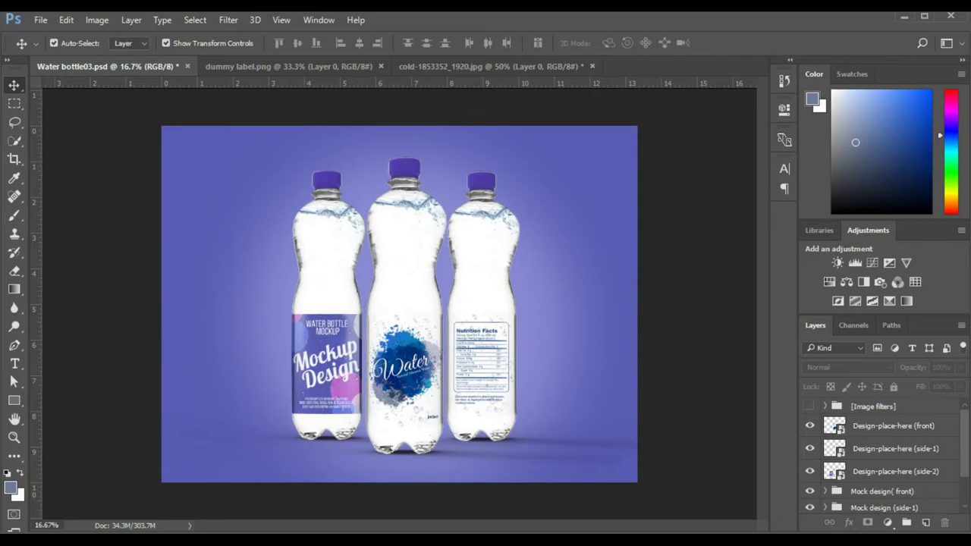
Open the Design-place-here (side-2) smart object, add an empty layer and delete all of its placeholder artwork.
scroll(880, 455, down, 1)
double_click(834, 459)
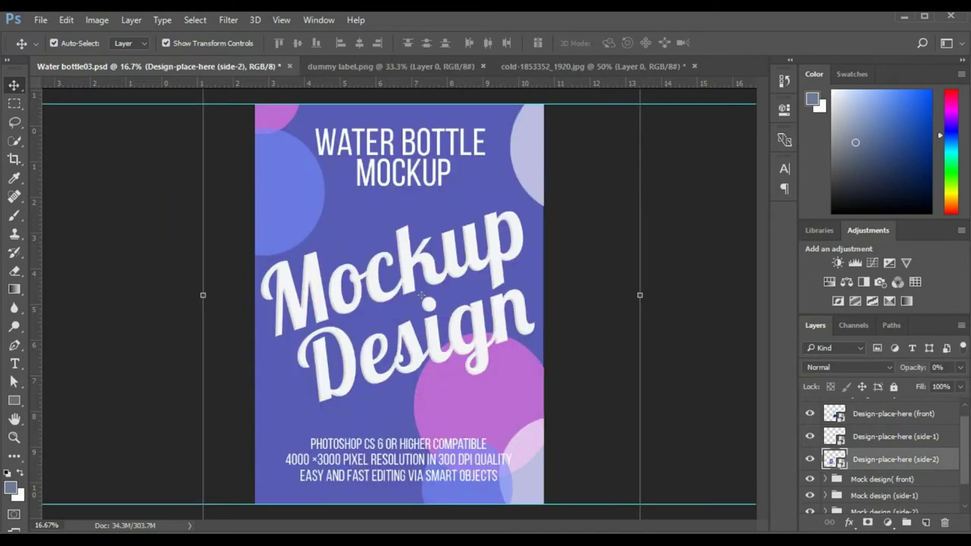
scroll(422, 296, down, 3)
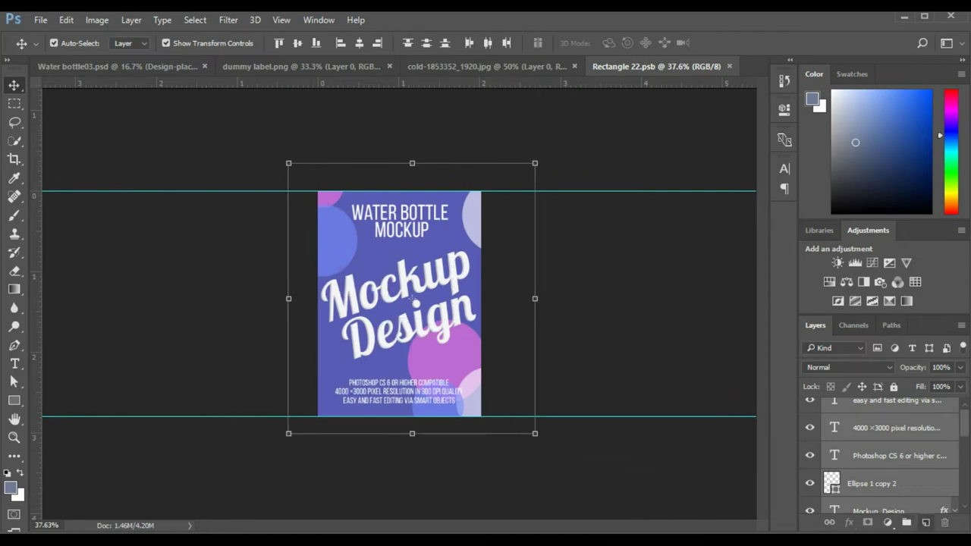
click(926, 523)
drag(199, 120, 571, 478)
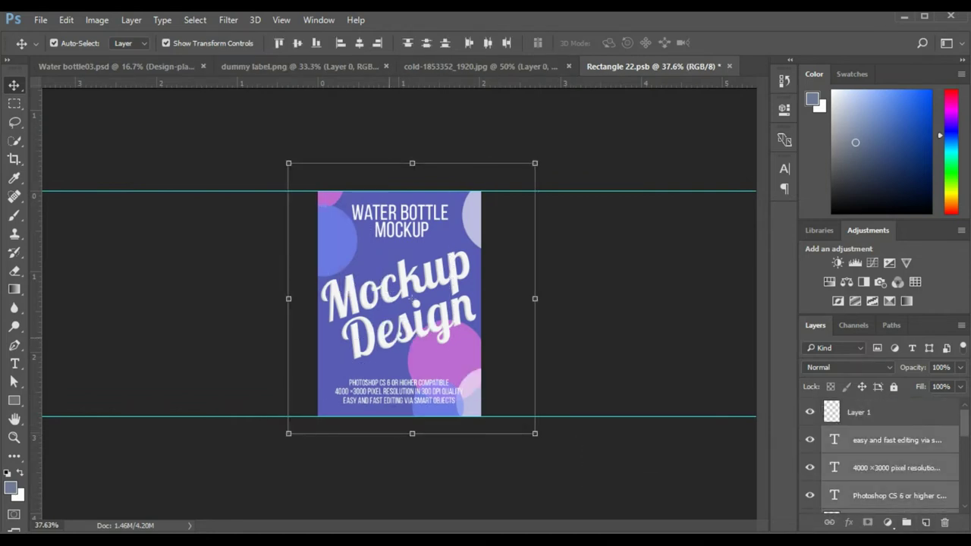
key(Delete)
Copy the dummy label.png artwork into the side-2 document and scale it to about 73%, fitting the text and barcode section to the canvas.
click(303, 66)
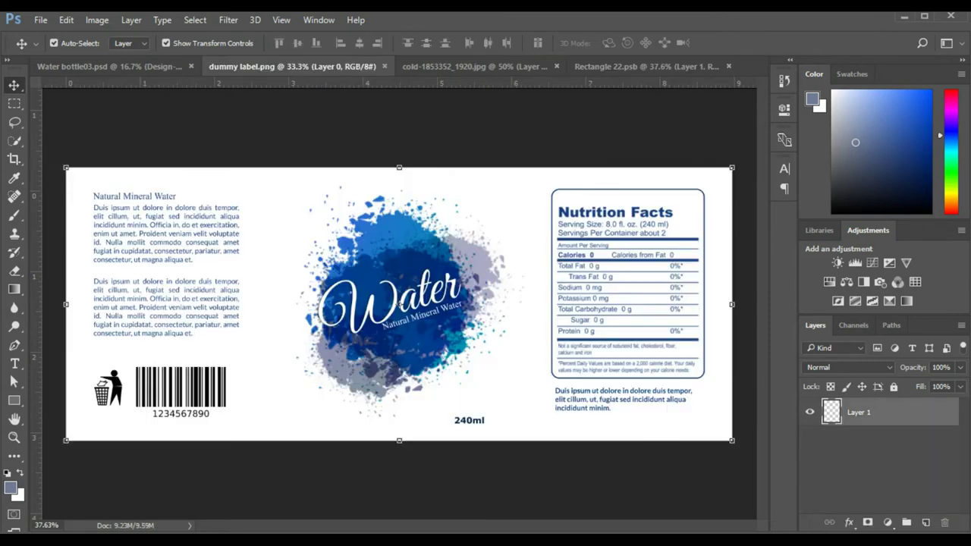
drag(400, 303, 564, 267)
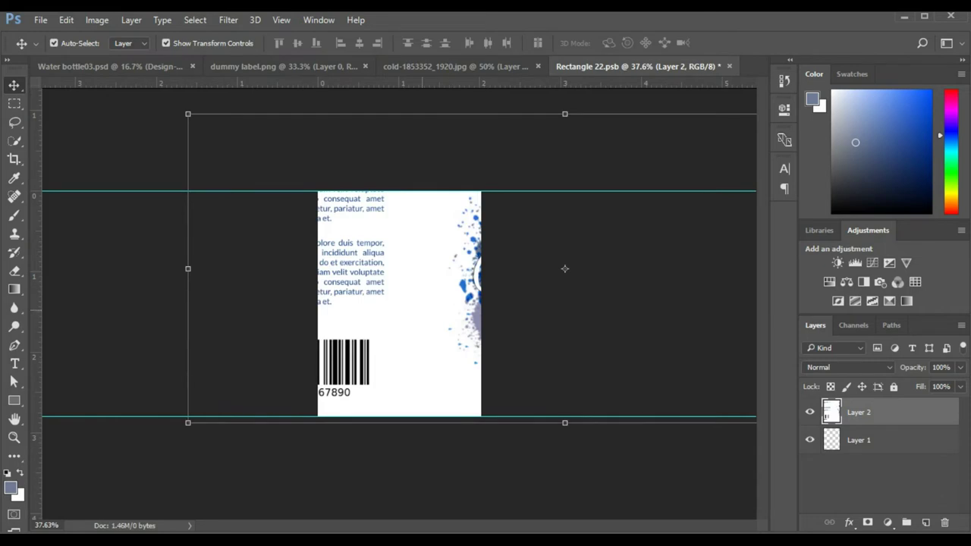
key(ctrl+0)
drag(279, 196, 351, 226)
drag(709, 226, 676, 239)
drag(676, 372, 666, 368)
Apply the label's transformation, then save and close the side-2 label document.
scroll(431, 326, up, 3)
scroll(428, 322, up, 7)
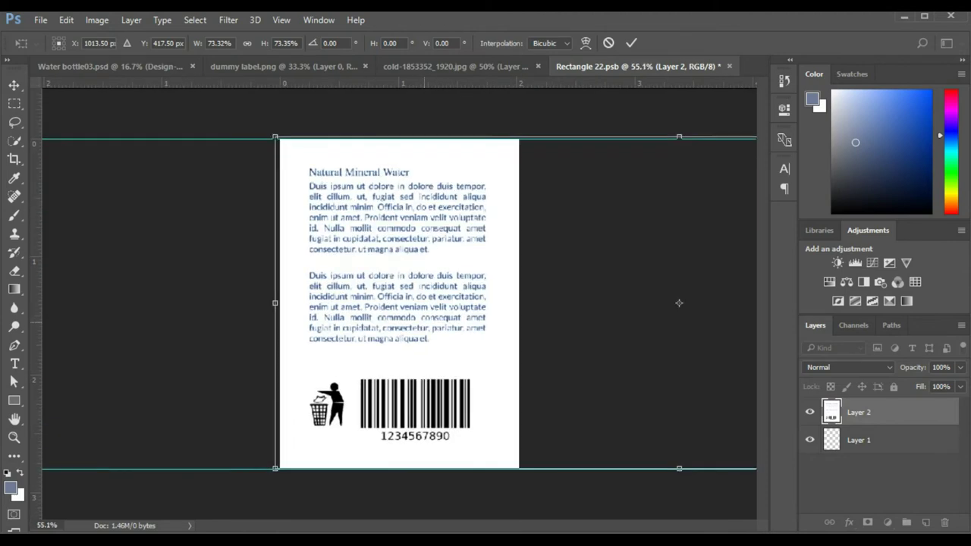
key(v)
key(Return)
key(ctrl+w)
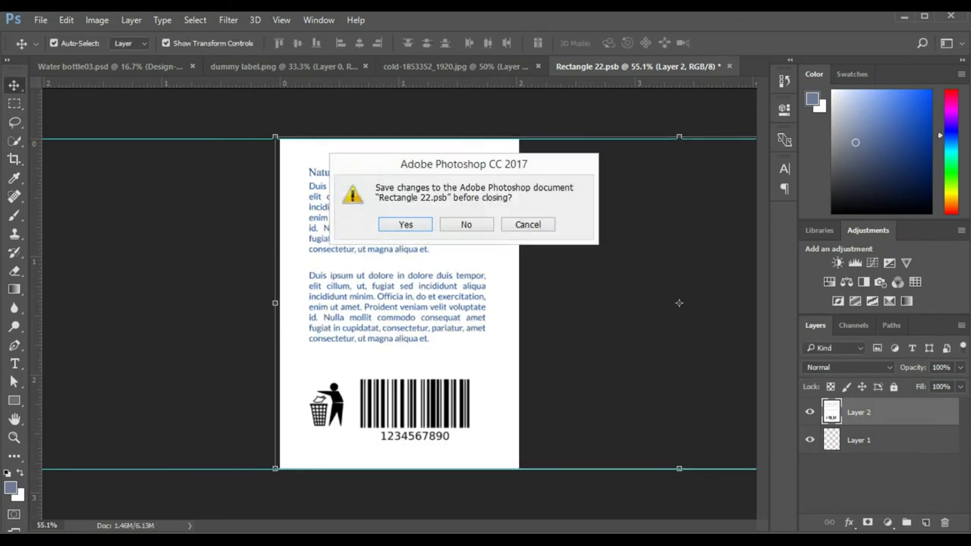
key(Return)
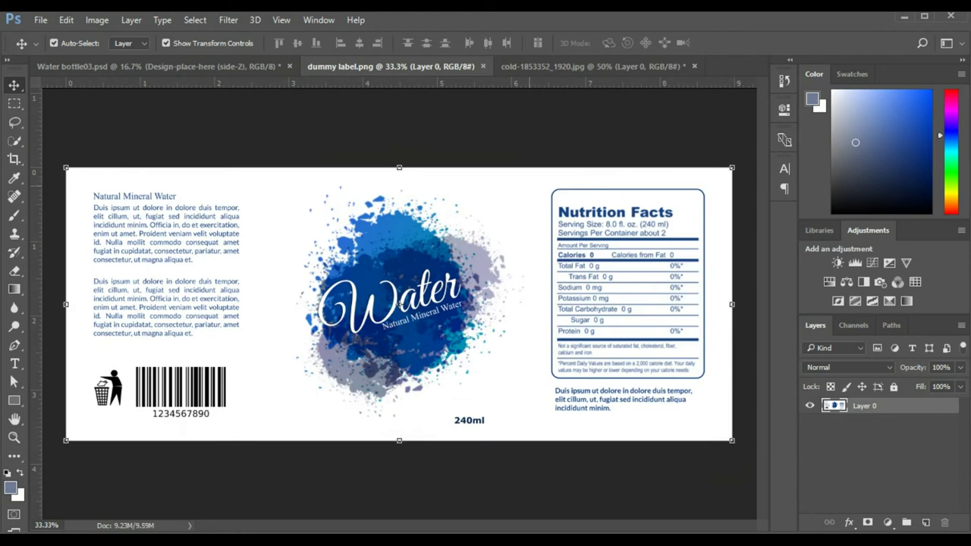
Return to Water bottle03.psd, deselect the side-2 layer and close the dummy label.png document.
click(159, 66)
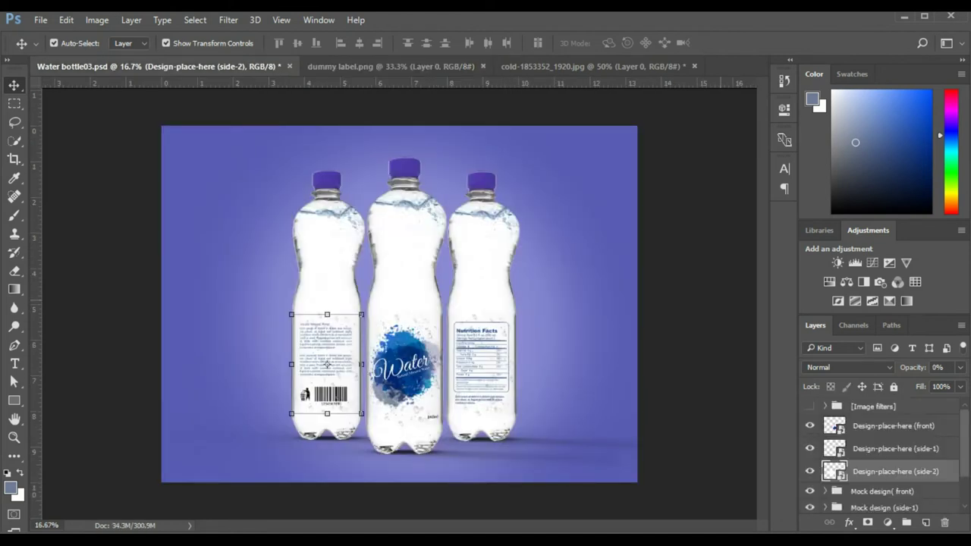
click(720, 301)
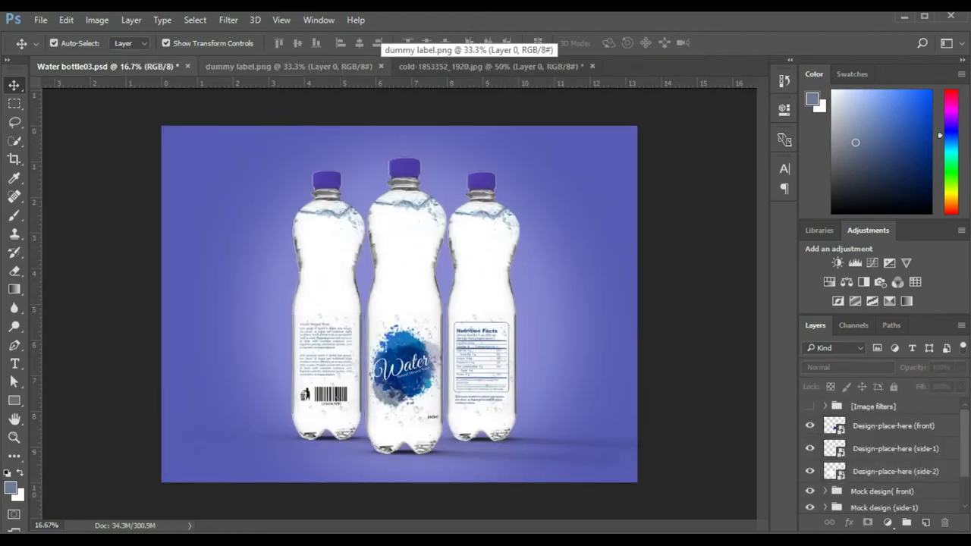
click(381, 66)
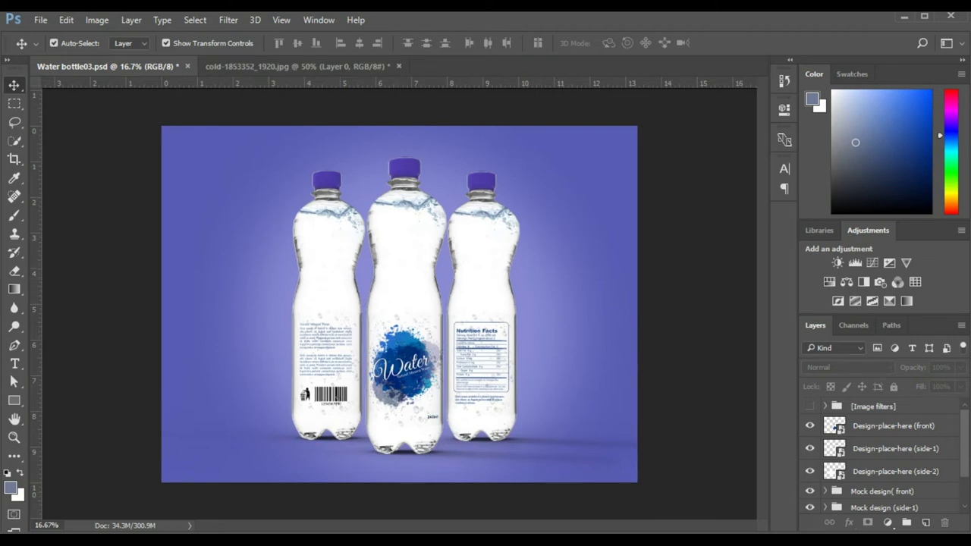
Show the Background-place here layer, open its smart object and hide the purple Background layer inside it.
scroll(884, 455, down, 3)
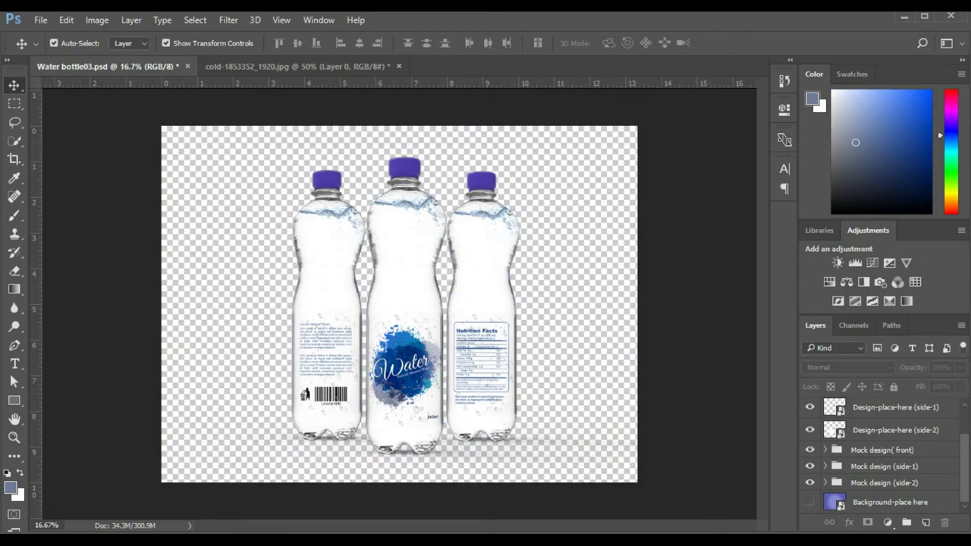
click(809, 502)
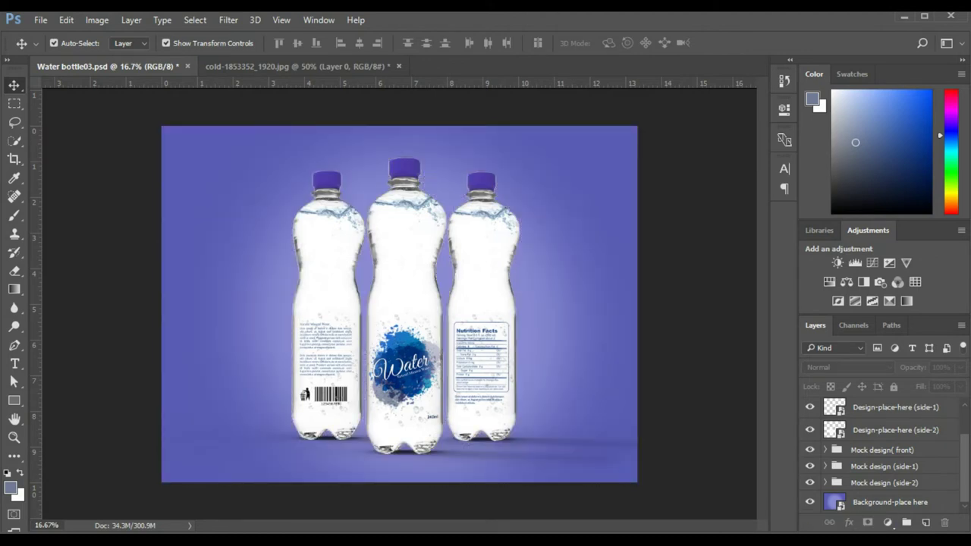
double_click(835, 502)
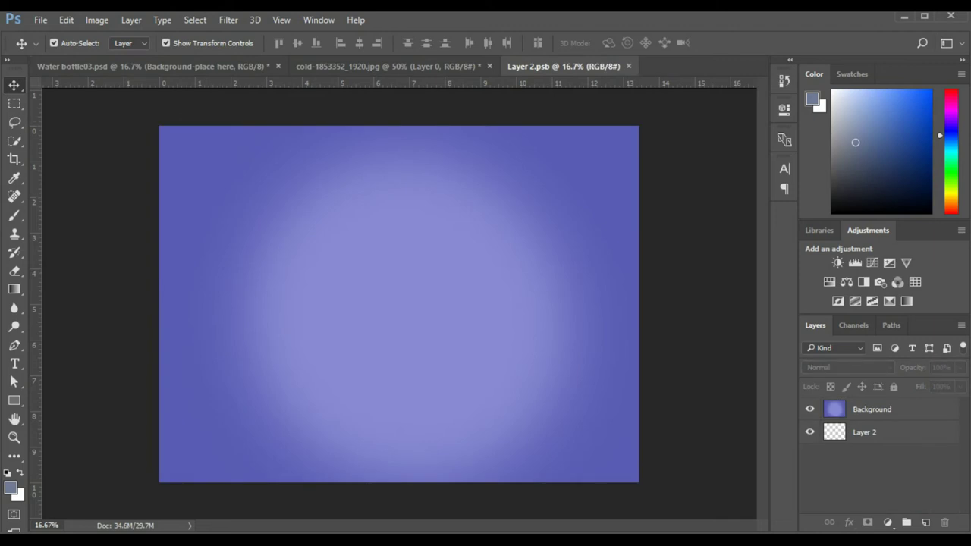
click(810, 409)
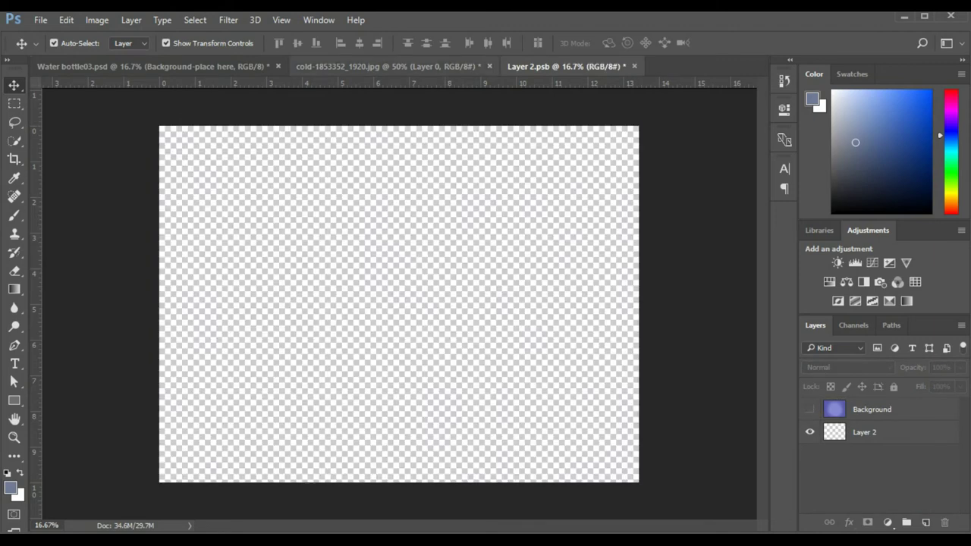
Copy the cold-1853352_1920.jpg snow mountain photo into the background smart object, scale it to about 286% to cover the canvas, and apply the transformation.
click(387, 67)
drag(515, 345, 305, 173)
drag(386, 235, 818, 487)
drag(489, 349, 395, 357)
drag(392, 304, 389, 304)
drag(723, 117, 709, 124)
drag(573, 263, 577, 265)
drag(387, 310, 399, 310)
drag(571, 267, 570, 267)
click(14, 85)
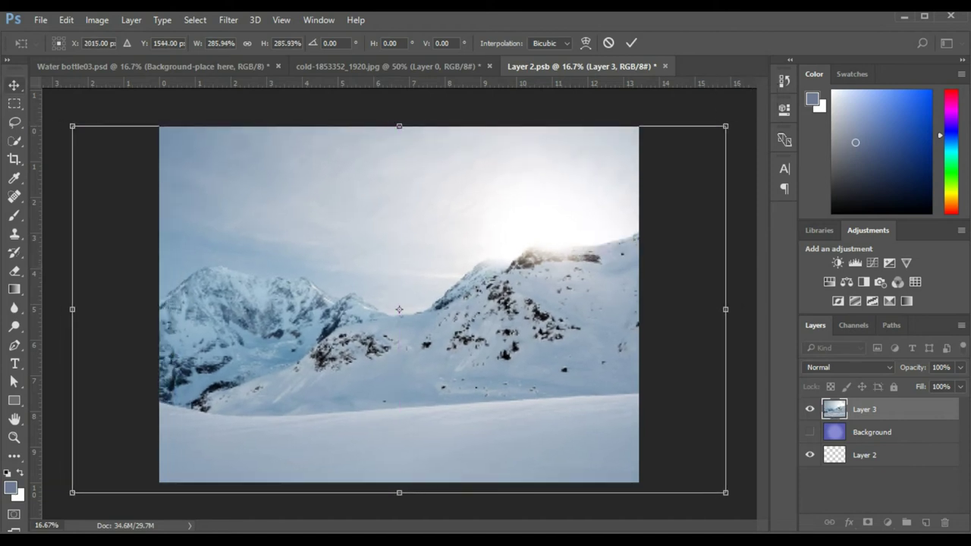
click(413, 224)
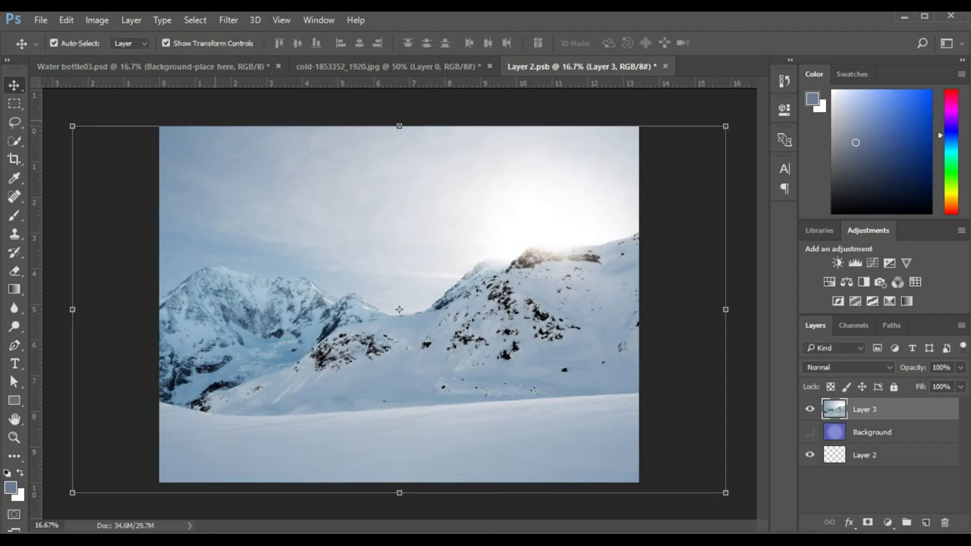
Save and close the background smart object document, then deselect the background layer in Water bottle03.psd.
key(ctrl+w)
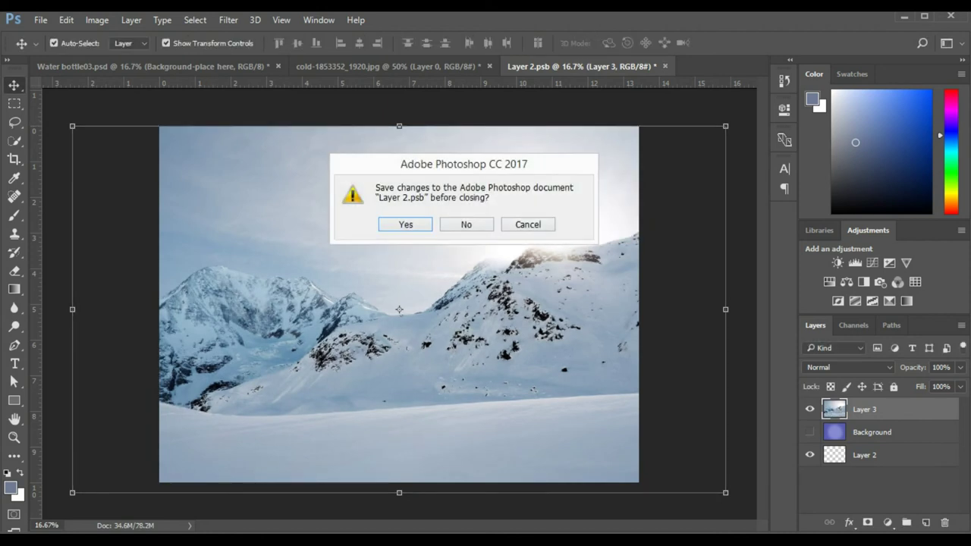
key(Return)
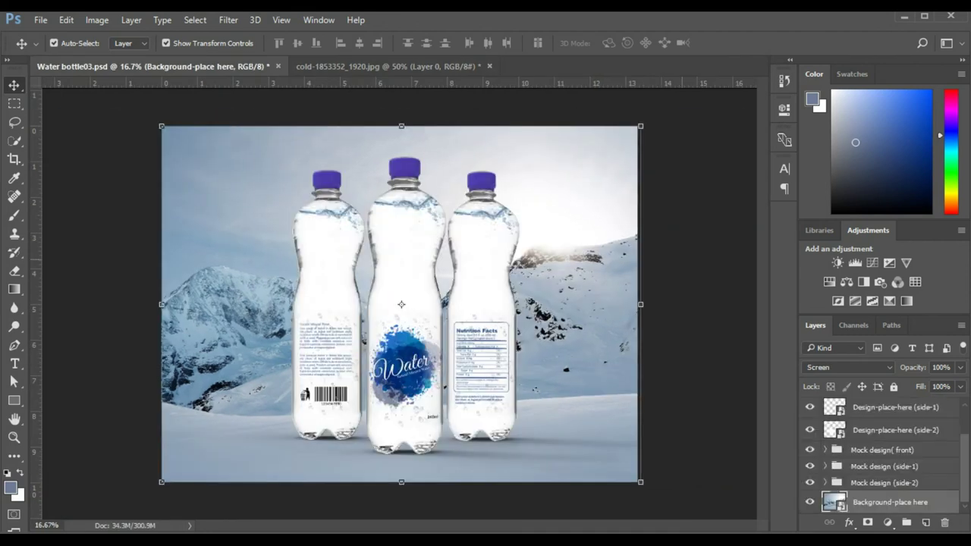
click(725, 279)
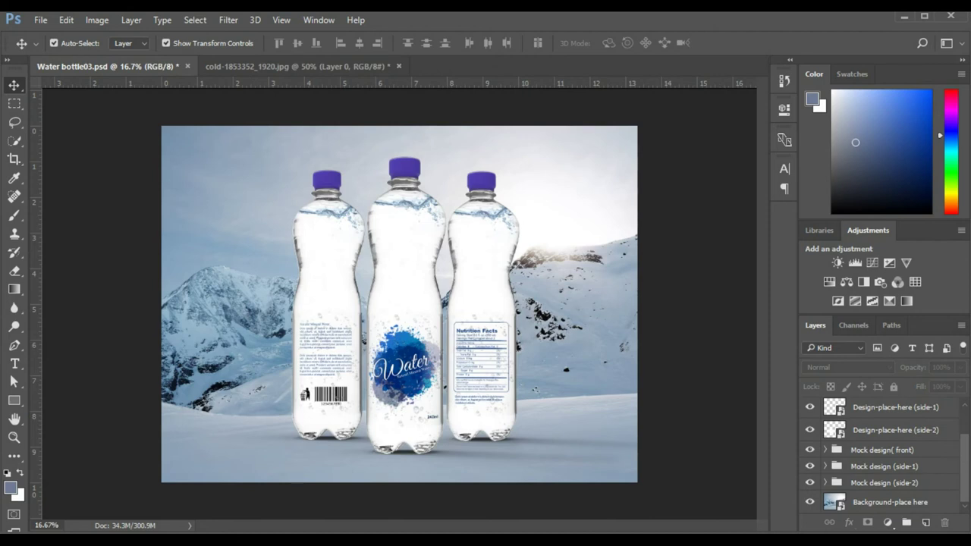
Make the [Image filters] group visible and expand it to list its filter groups.
scroll(880, 455, up, 3)
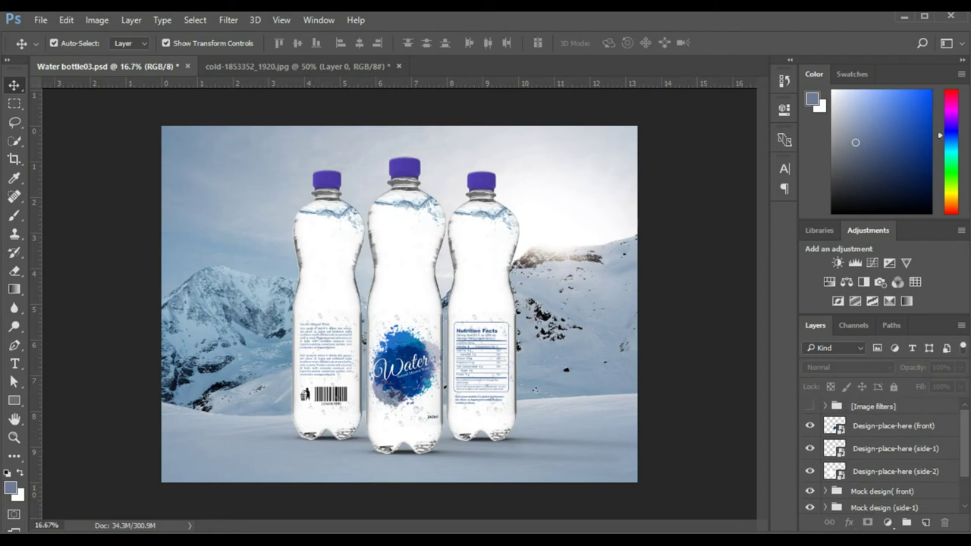
click(809, 406)
click(825, 407)
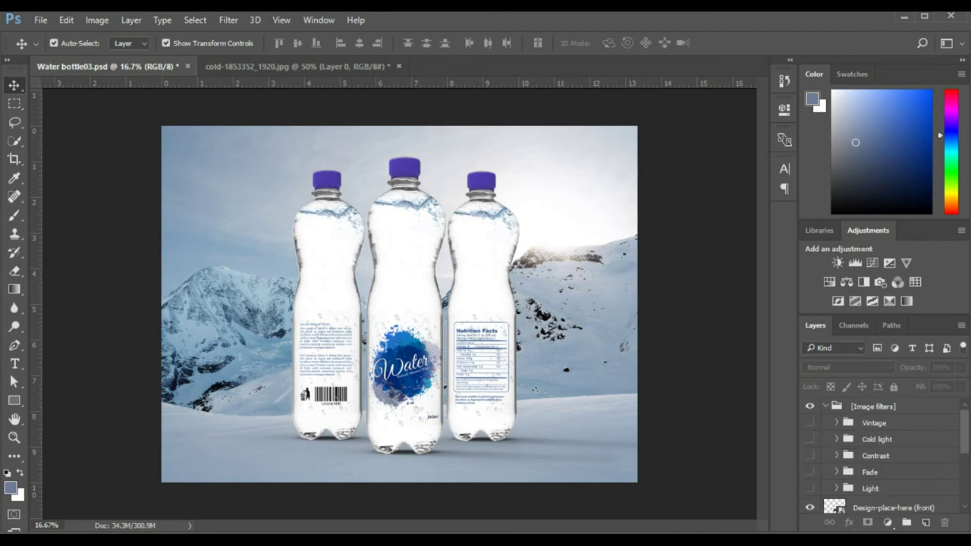
Preview the Vintage, Cold light, Contrast, Fade and Light filters one at a time, turn each off again and collapse the [Image filters] group.
click(810, 423)
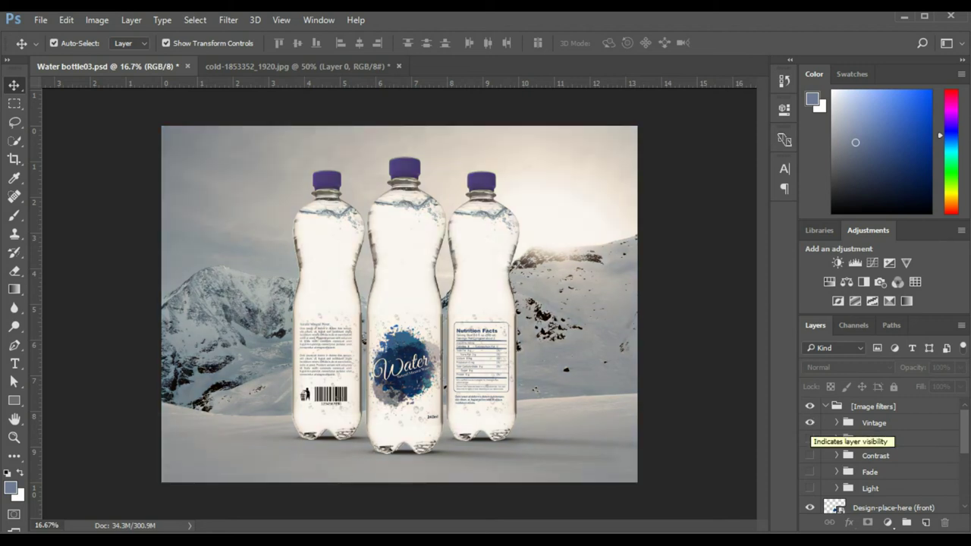
click(809, 423)
click(810, 439)
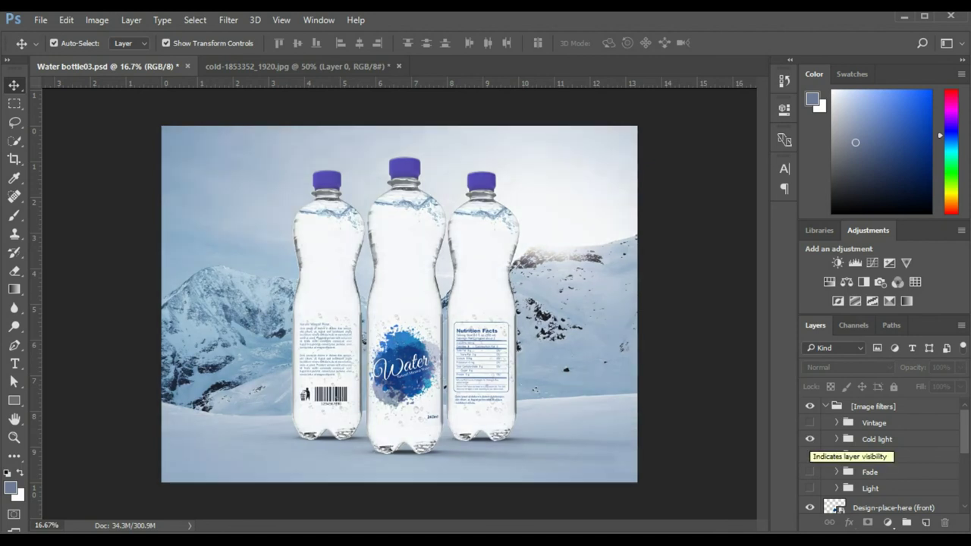
click(810, 440)
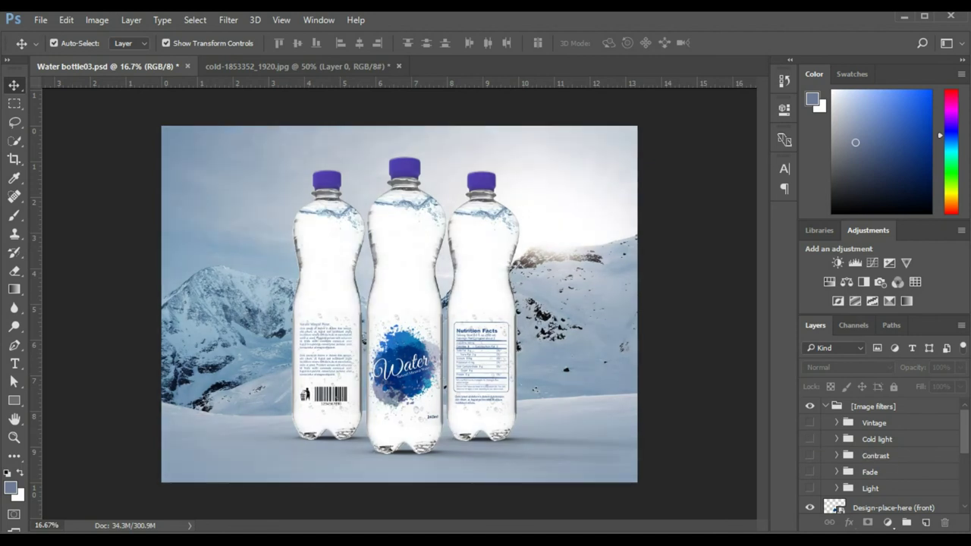
click(809, 455)
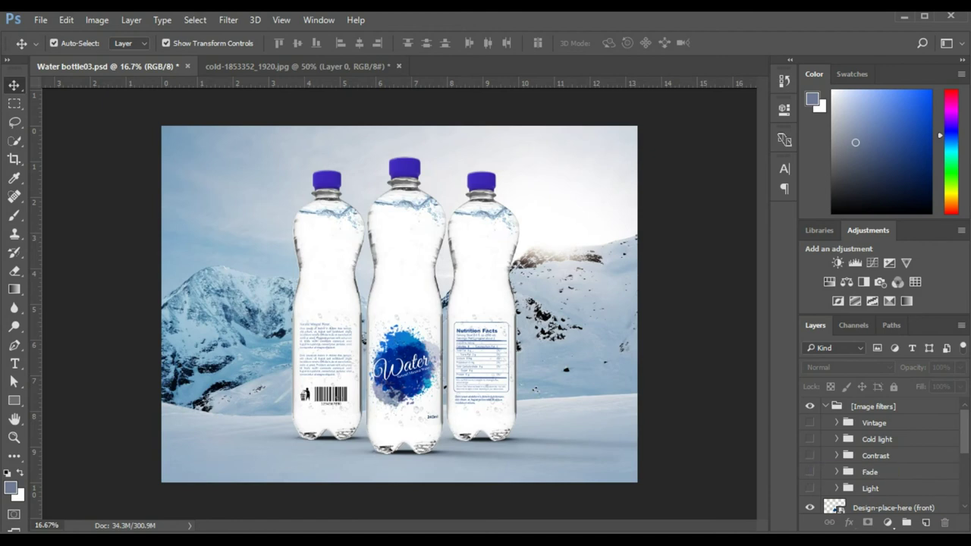
click(810, 455)
click(809, 472)
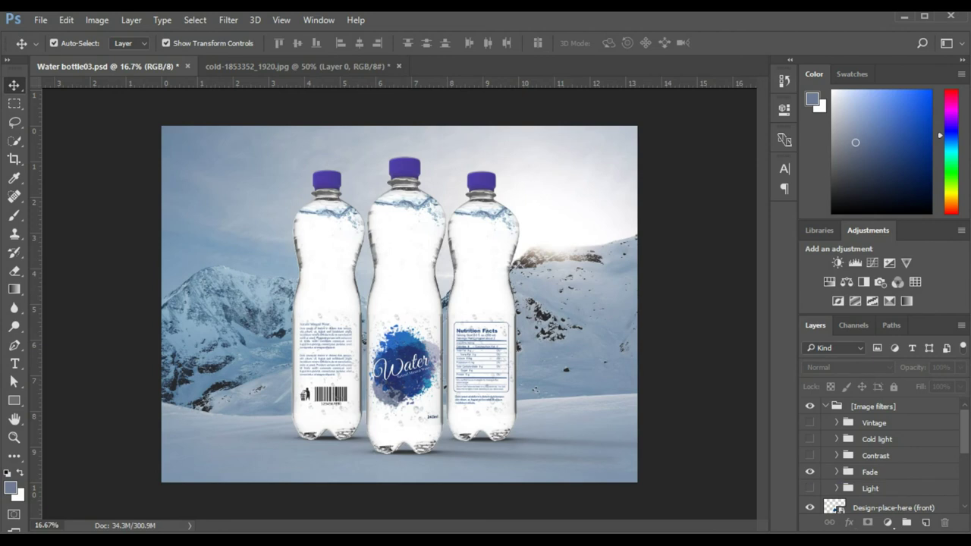
click(809, 489)
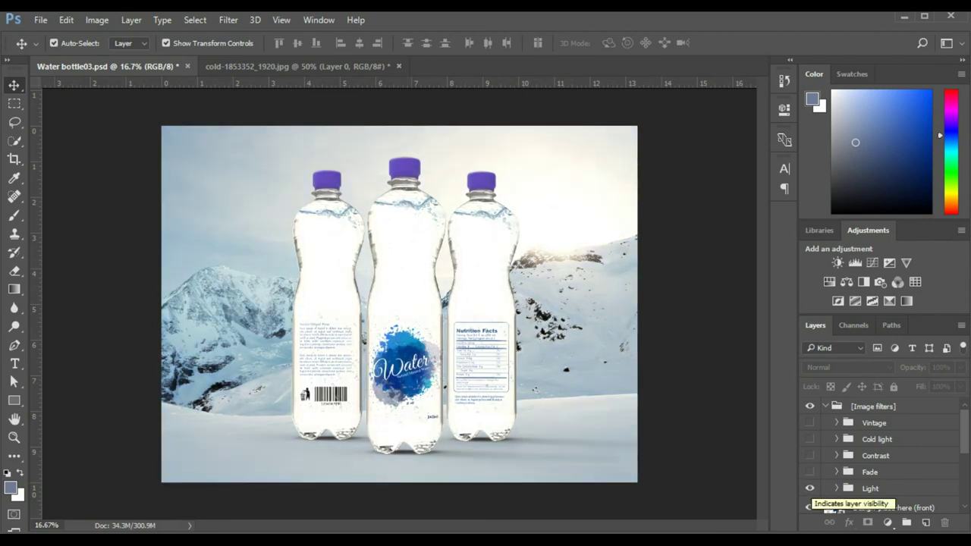
click(810, 488)
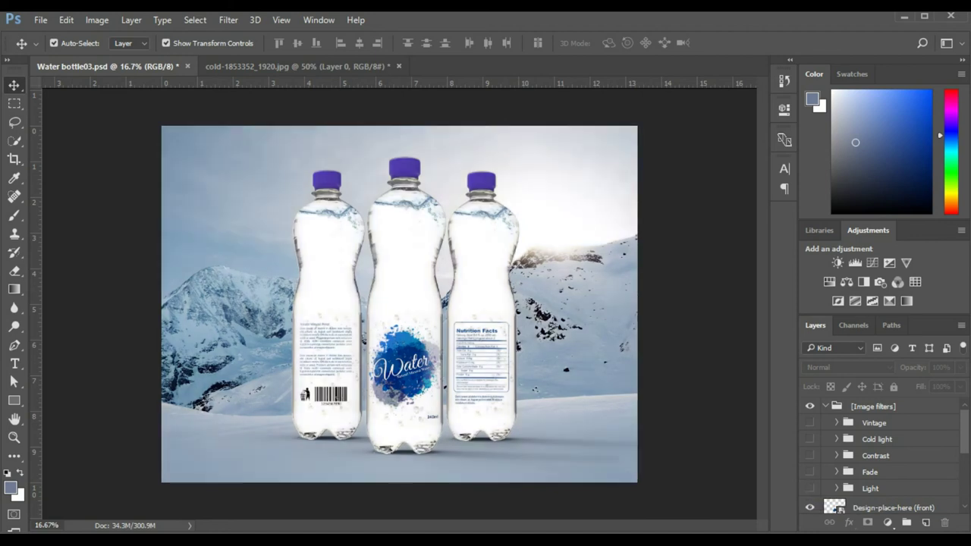
click(825, 407)
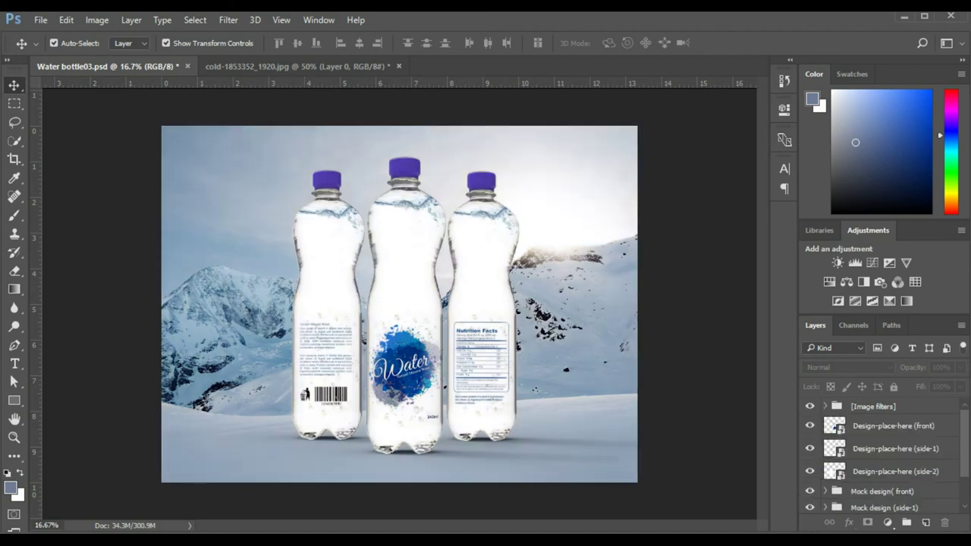
Look inside the Mock design (side-1) group, select the group and collapse it again.
scroll(880, 455, down, 2)
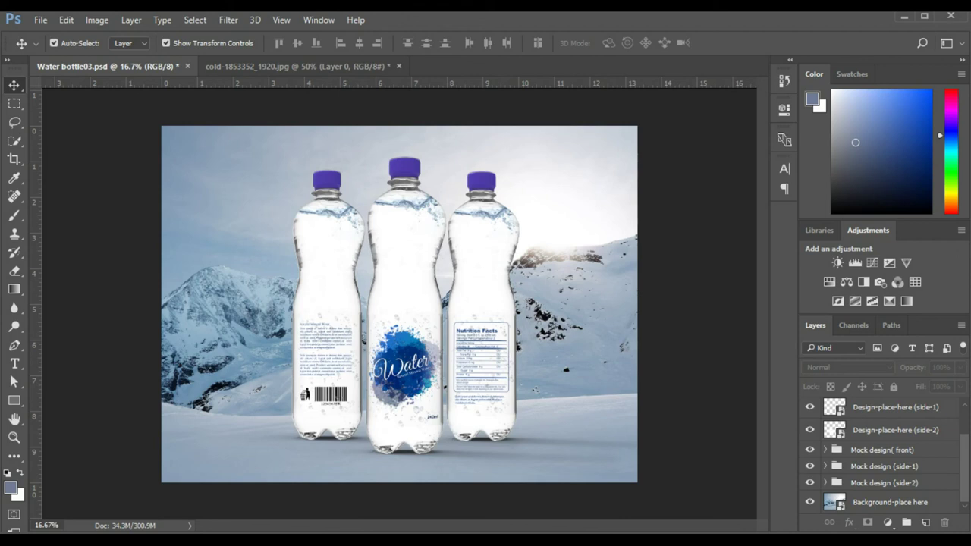
click(826, 467)
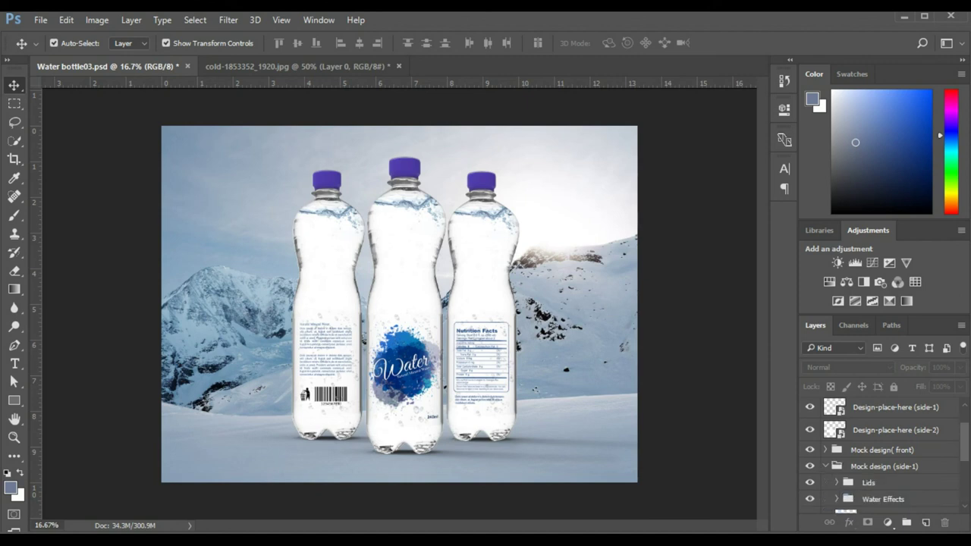
click(884, 466)
click(826, 467)
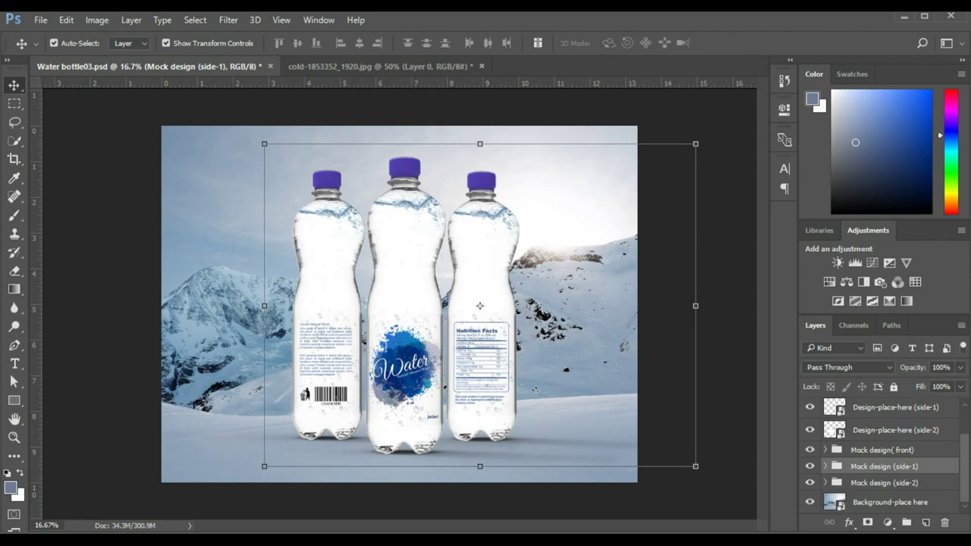
Expand the Mock design (front) group and compare the bottle with its Water Effects group and Water layer hidden and shown.
click(825, 450)
scroll(884, 456, down, 2)
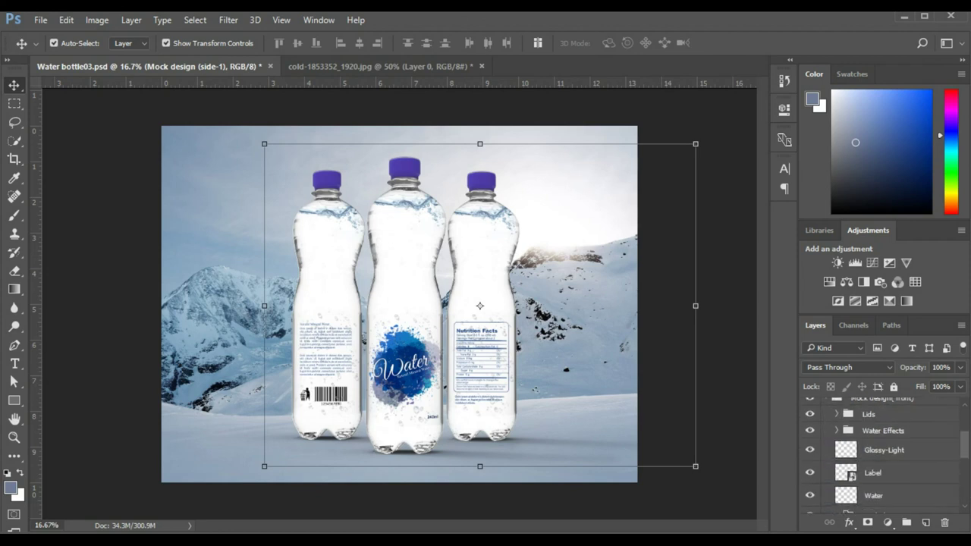
click(810, 430)
click(810, 430)
click(809, 496)
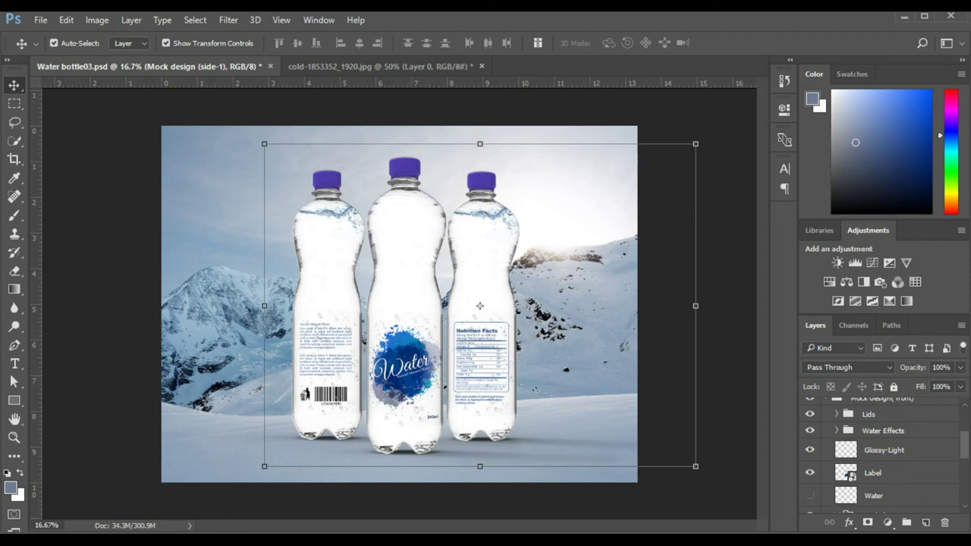
click(810, 495)
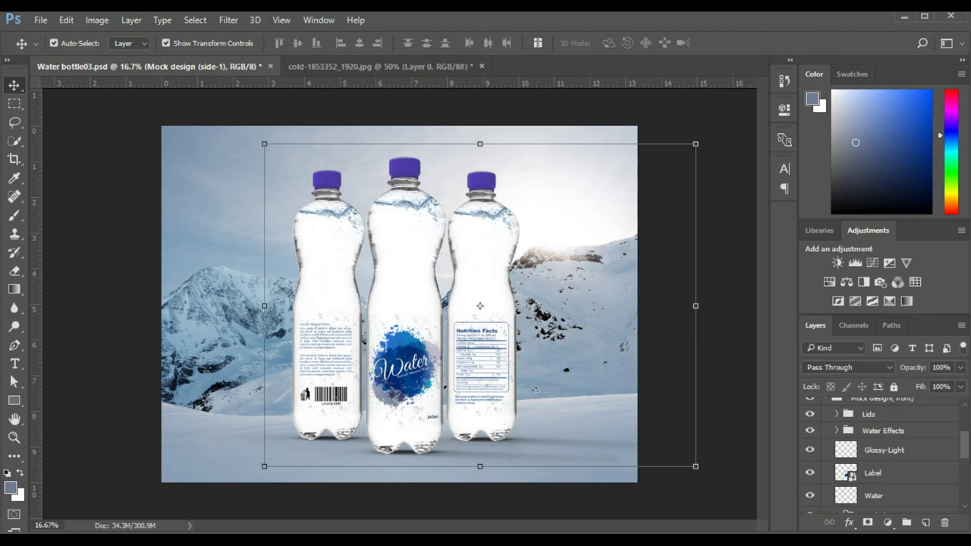
click(810, 495)
click(809, 495)
click(809, 496)
click(809, 495)
scroll(880, 455, up, 2)
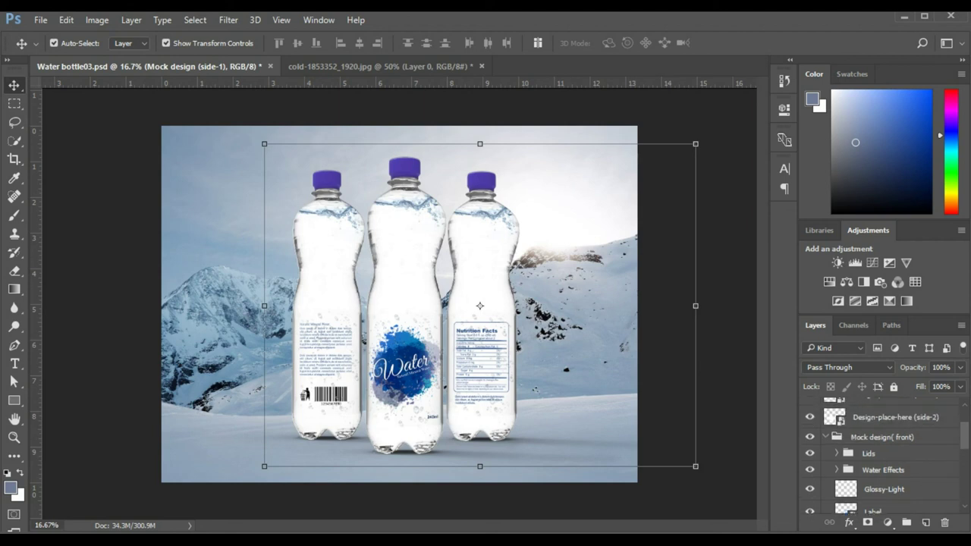